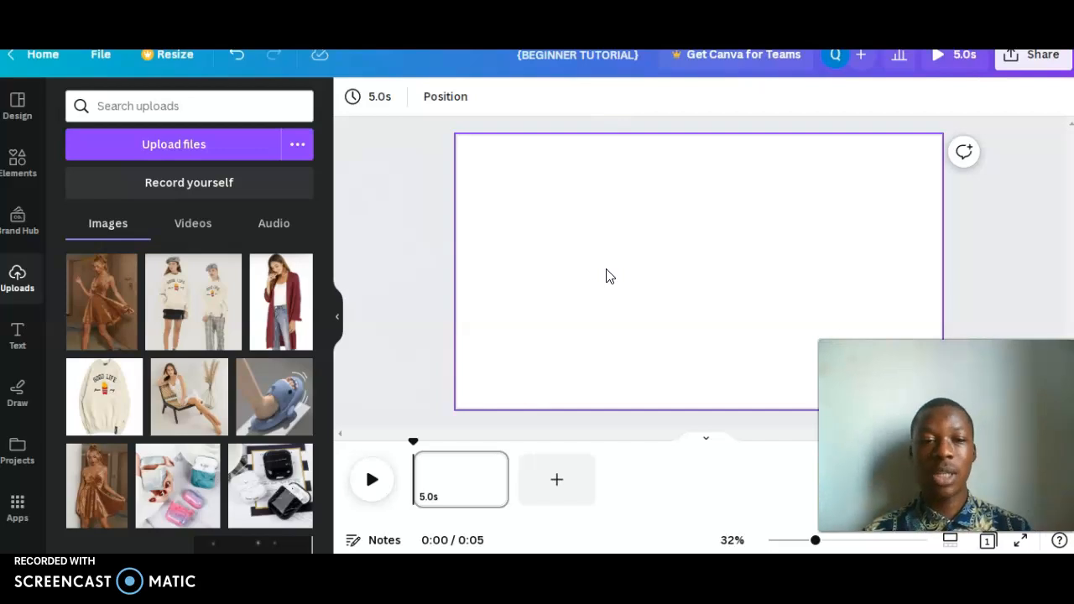
Add the uploaded photo of the two sweatshirt models to the blank page and enlarge it
left_click(427, 314)
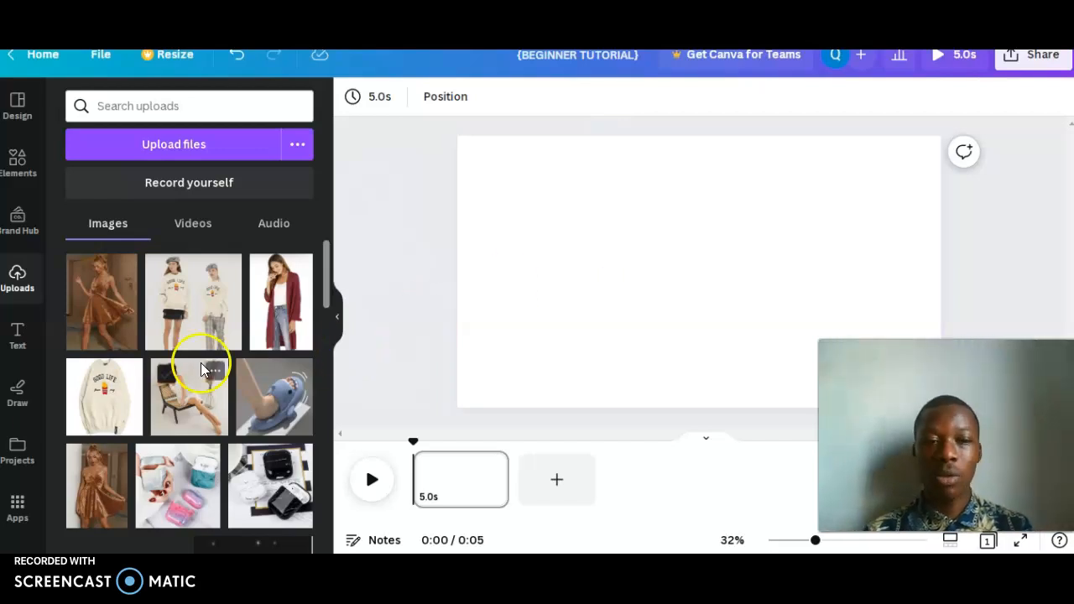
left_click(173, 312)
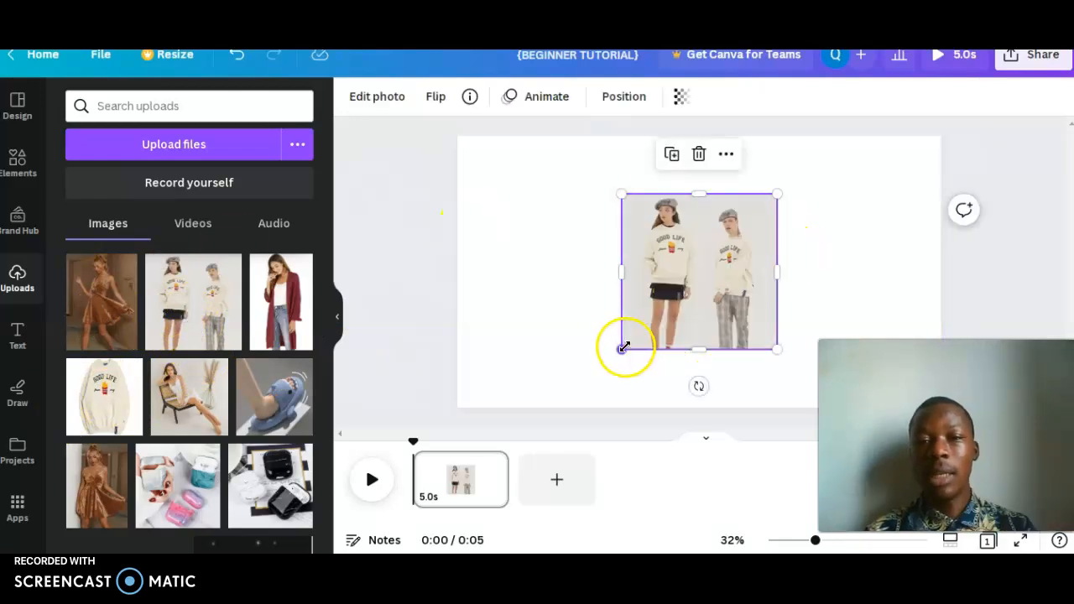
left_click_drag(622, 348, 401, 383)
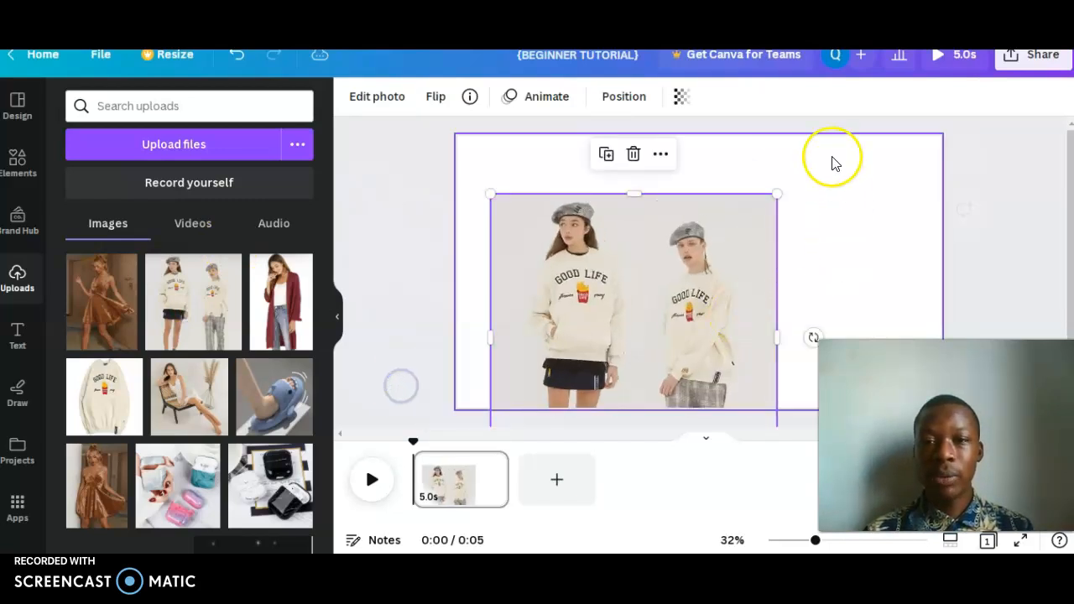
left_click_drag(777, 194, 920, 153)
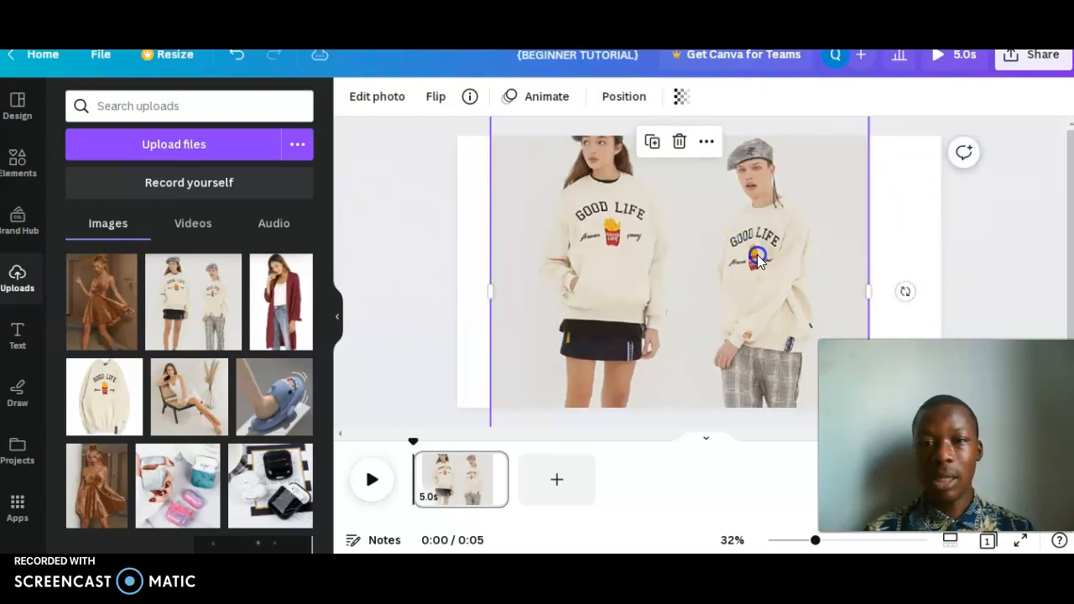
Reposition the two-model photo with both heads in view and extend it to the page's top and right edges
key("ctrl+z")
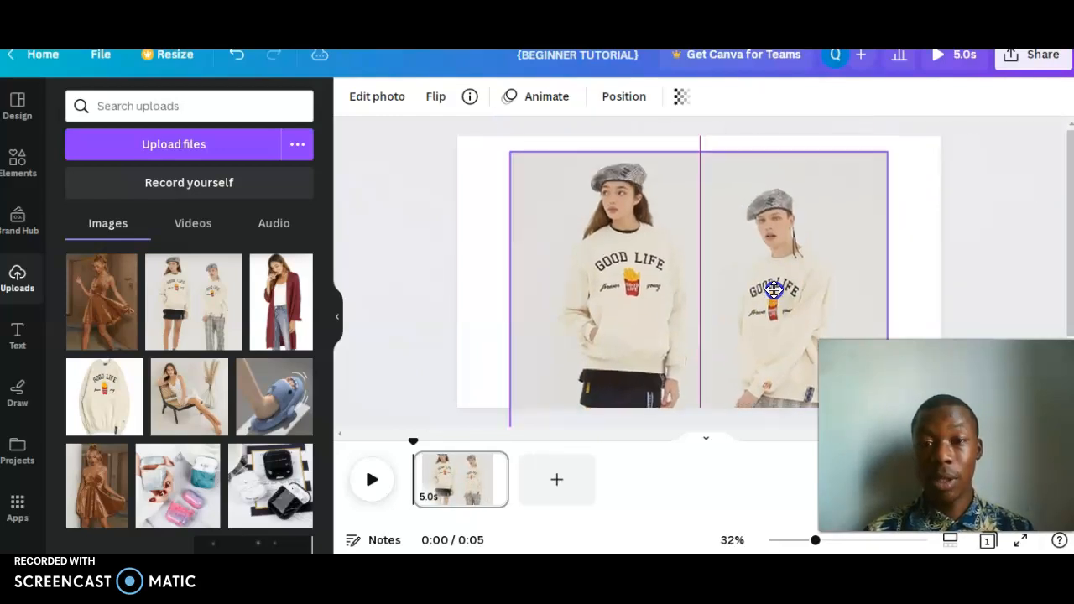
left_click(691, 192)
left_click_drag(703, 143, 702, 136)
left_click_drag(901, 297, 968, 299)
left_click_drag(747, 292, 745, 298)
left_click_drag(739, 156, 737, 130)
left_click_drag(708, 231, 708, 243)
left_click_drag(727, 141, 727, 130)
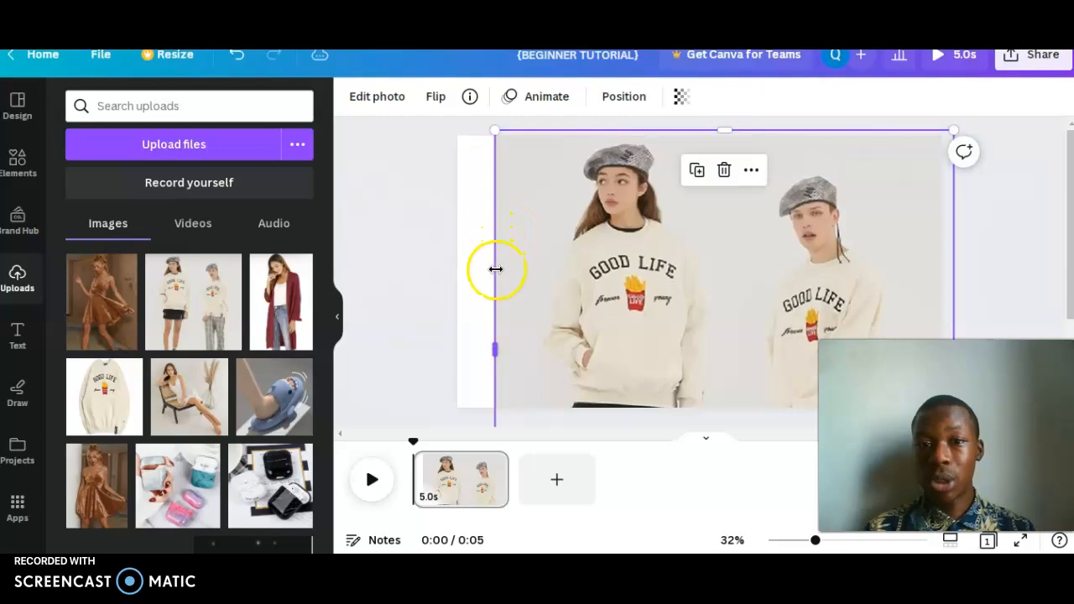
Extend the two-model photo to the page's left edge and align its top so it fills the page
left_click_drag(488, 269, 447, 266)
left_click_drag(590, 288, 597, 302)
left_click_drag(721, 144, 719, 137)
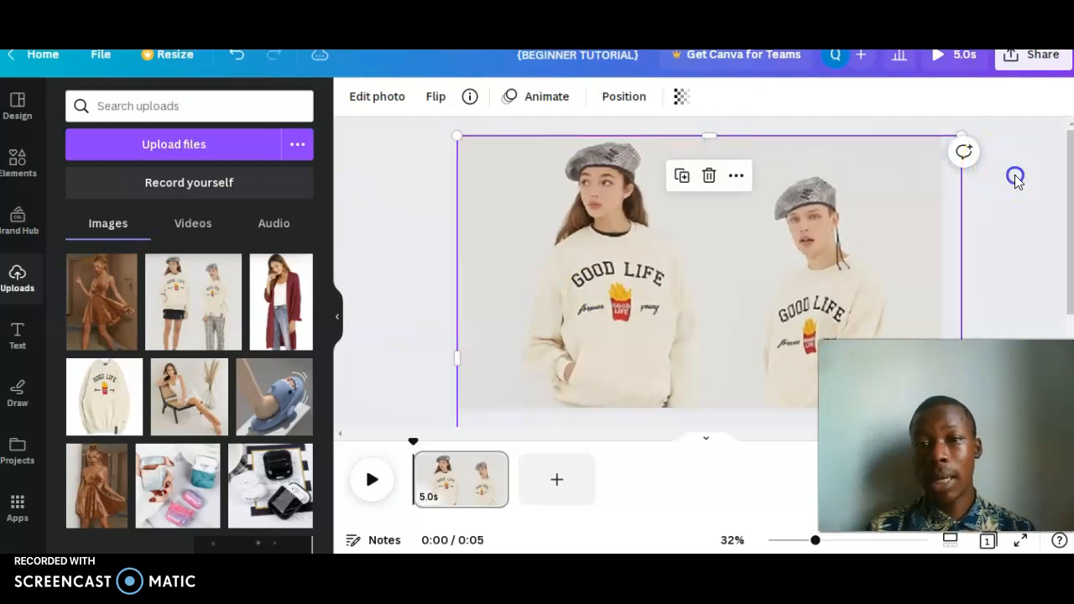
left_click(1015, 180)
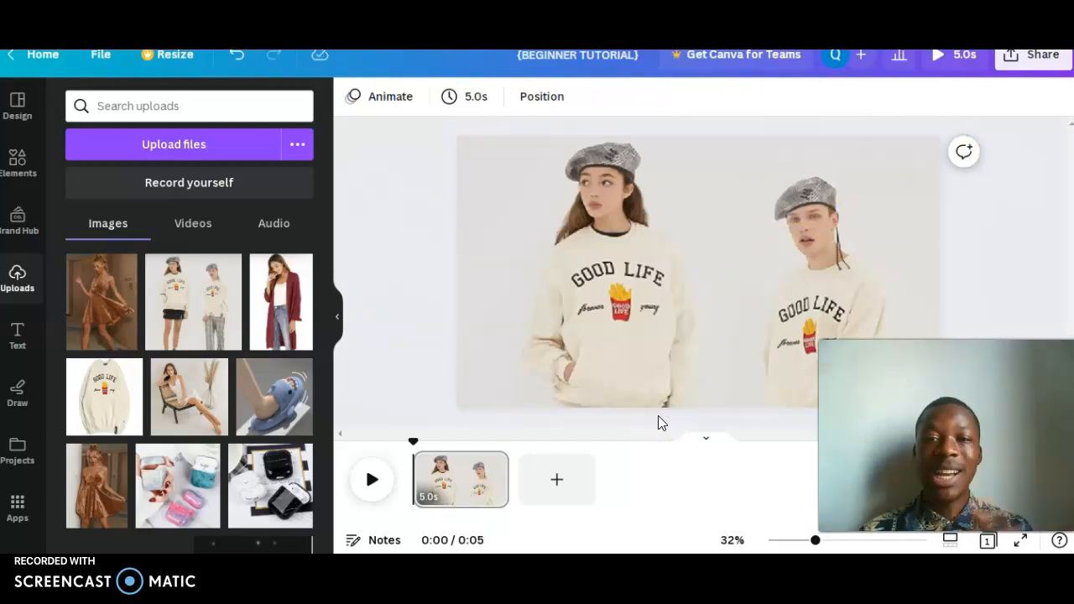
Add a second page with the uploaded GOOD LIFE sweatshirt photo, enlarged and placed near the page's centre
left_click(556, 488)
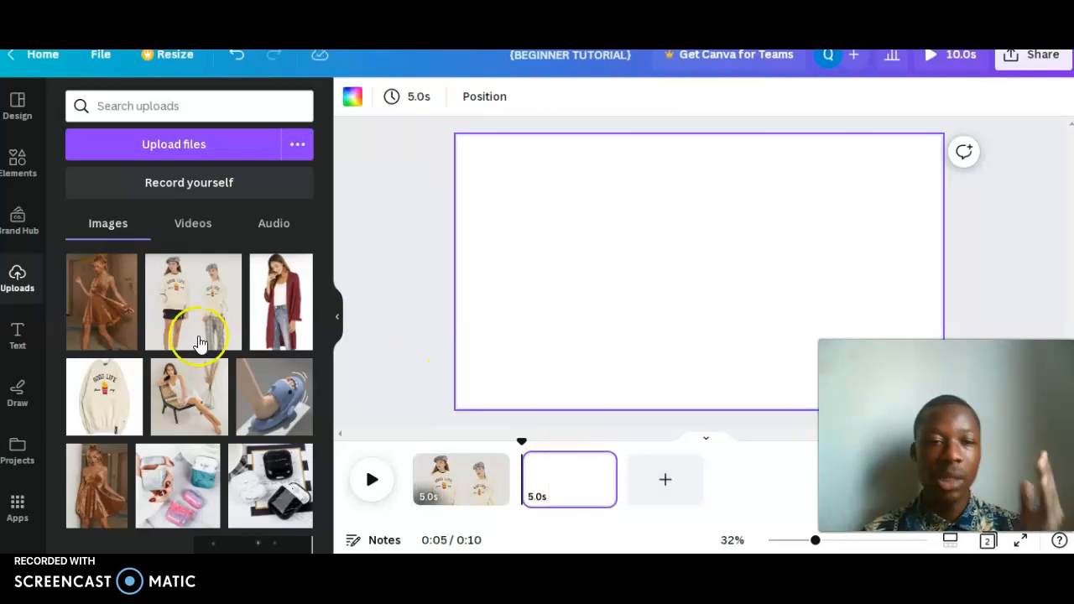
left_click(120, 405)
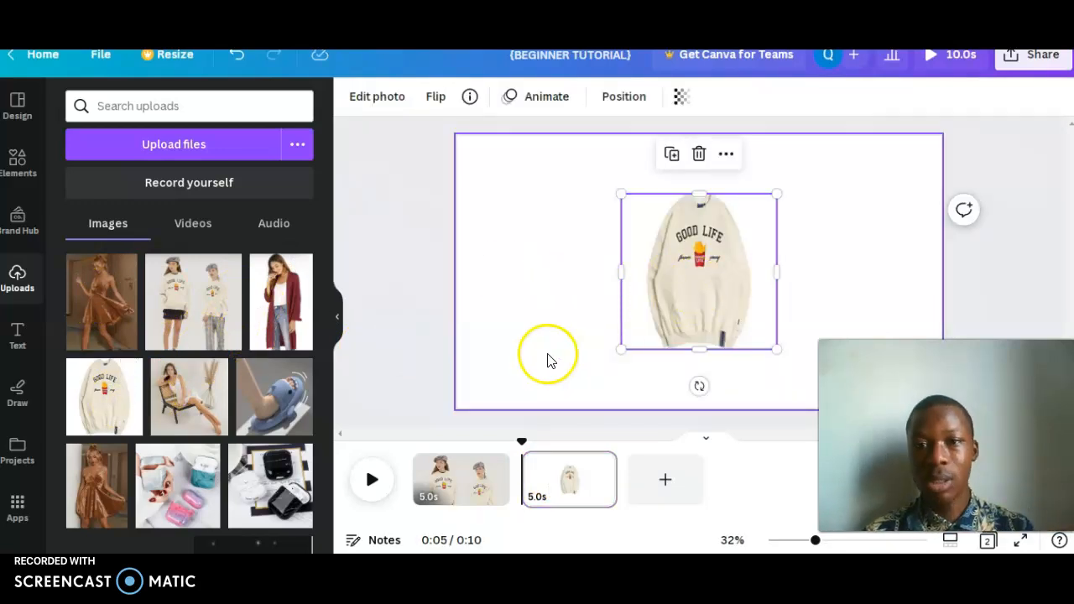
left_click_drag(596, 351, 423, 350)
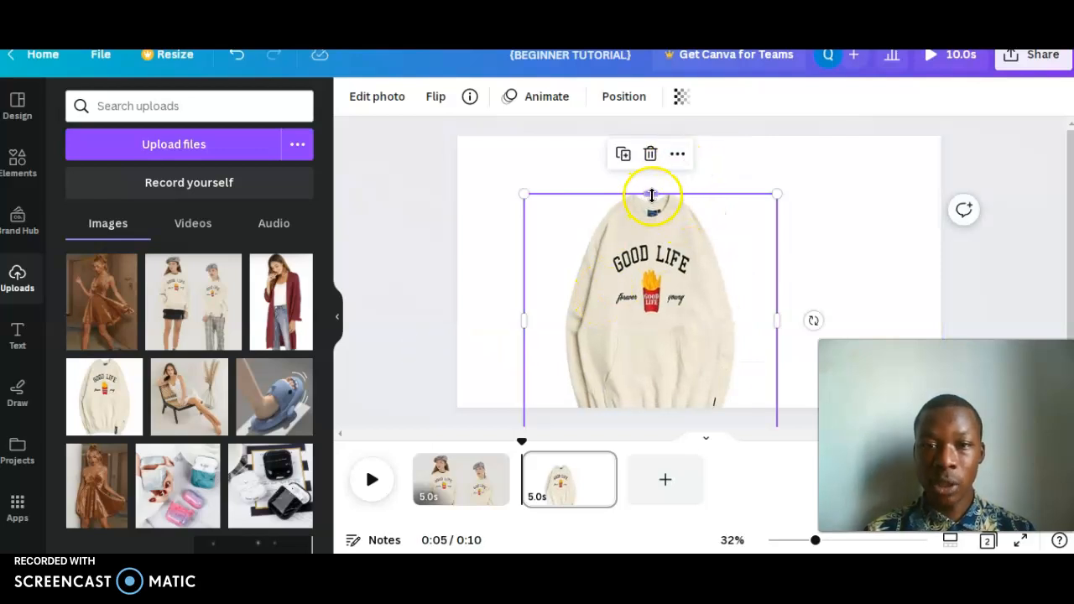
left_click_drag(656, 182, 674, 158)
left_click_drag(680, 267, 710, 249)
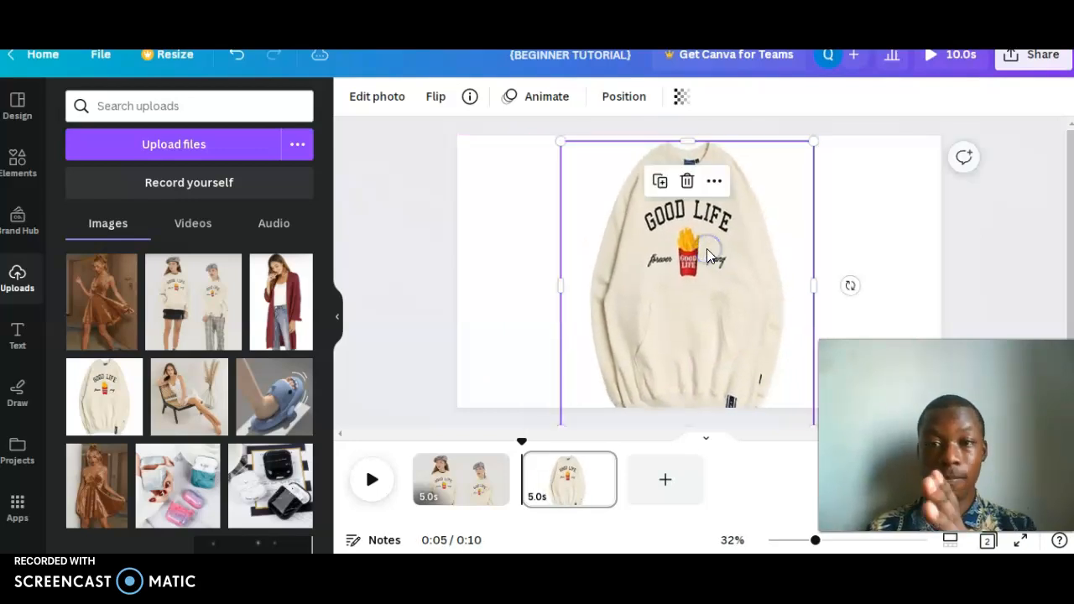
left_click(858, 225)
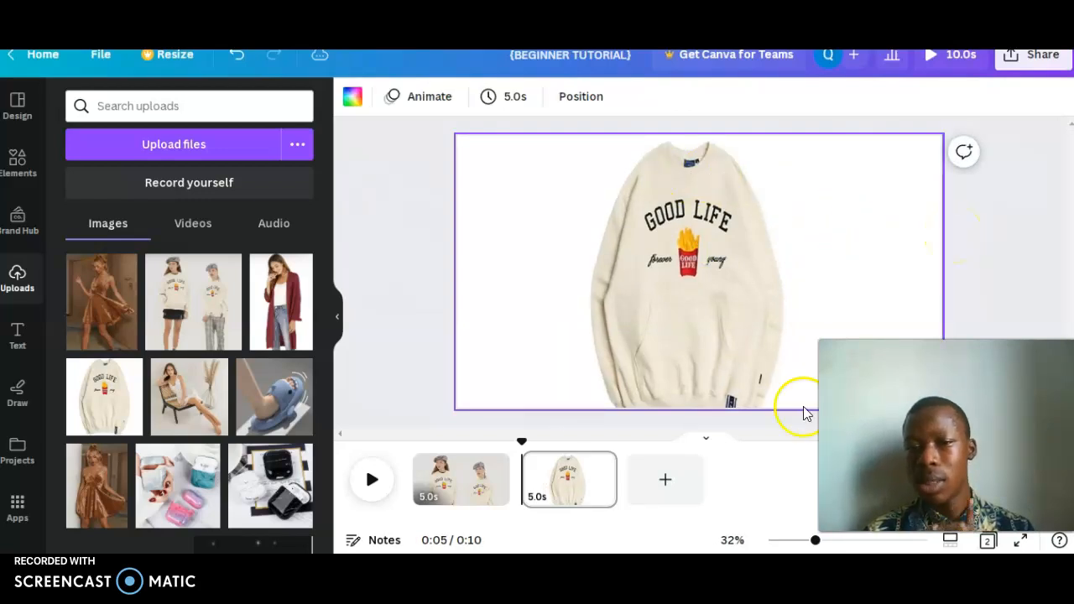
Add a third page with the uploaded burgundy cardigan photo and widen the photo on both sides
left_click(636, 499)
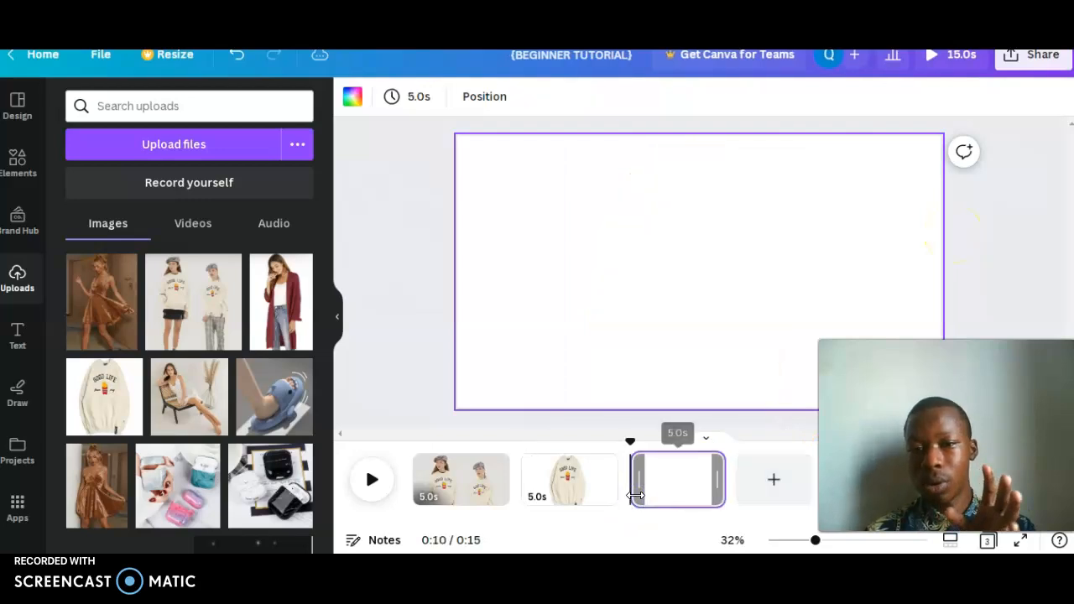
left_click(727, 330)
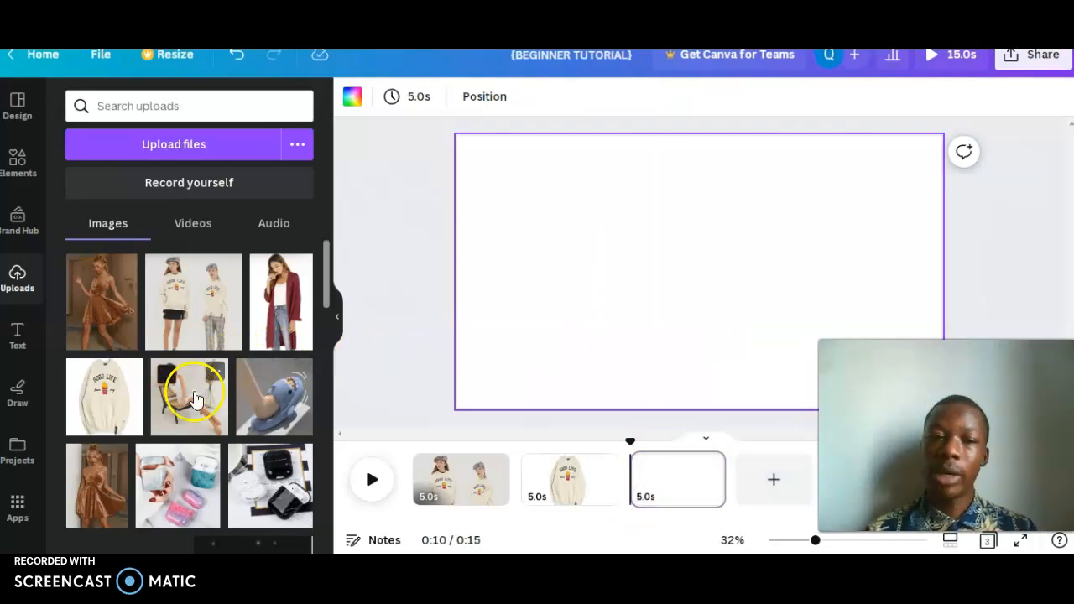
left_click(287, 321)
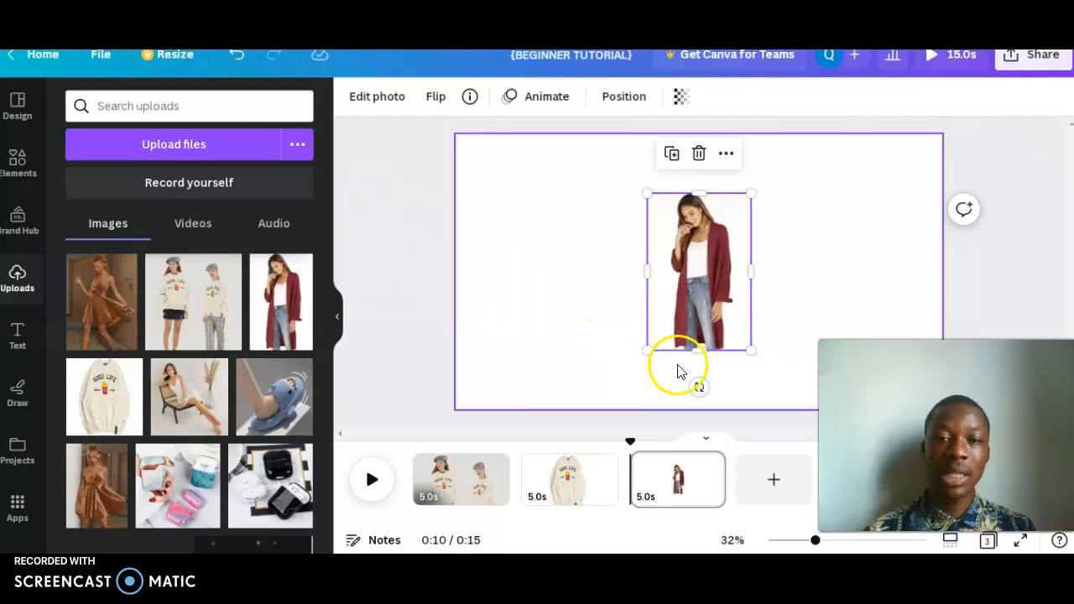
left_click_drag(594, 361, 559, 340)
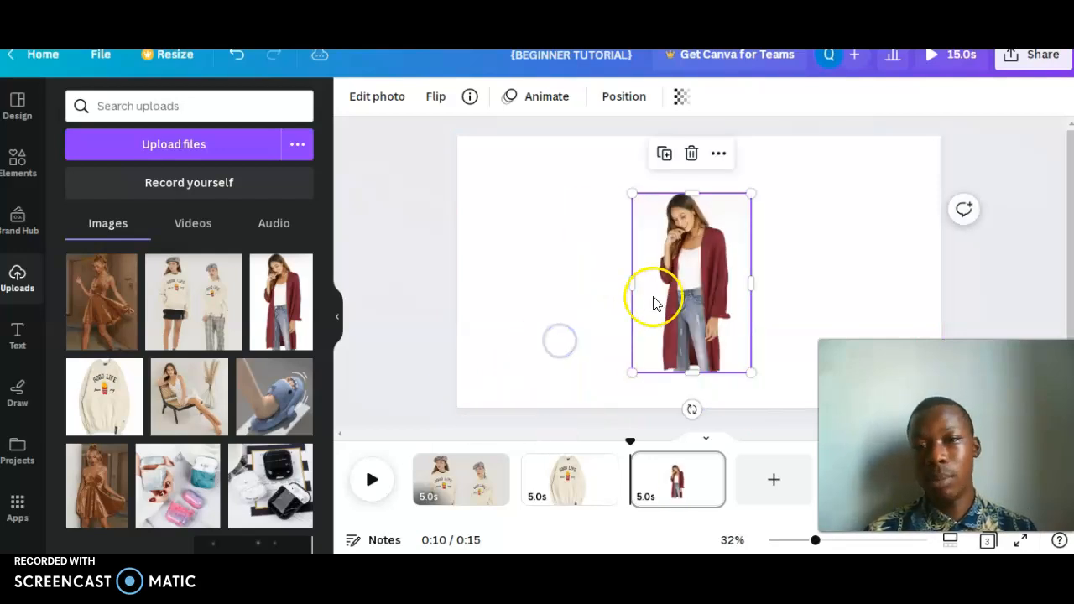
left_click_drag(631, 289, 561, 289)
left_click_drag(750, 281, 872, 295)
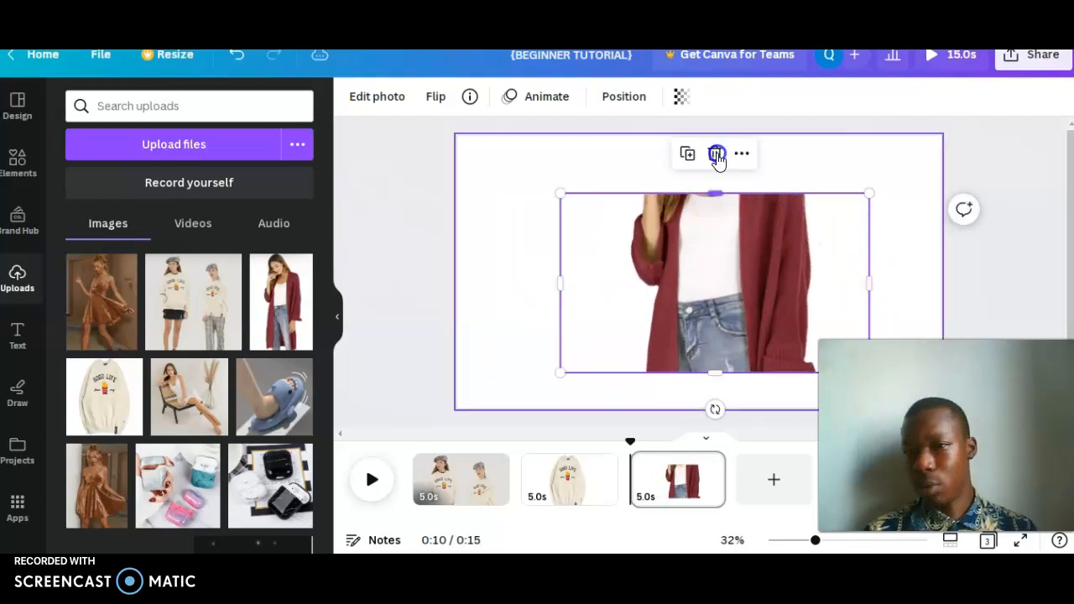
Move the cardigan photo down and extend its top to the page edge so the model's head shows
left_click_drag(705, 268, 681, 399)
left_click_drag(684, 246, 687, 137)
left_click_drag(700, 216, 705, 222)
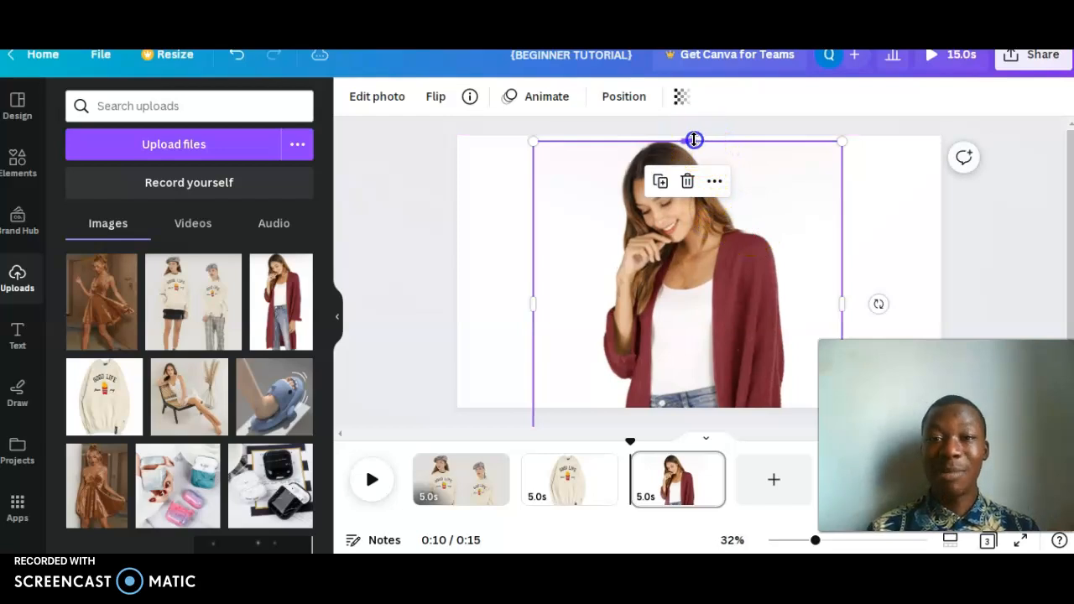
left_click_drag(694, 137, 693, 134)
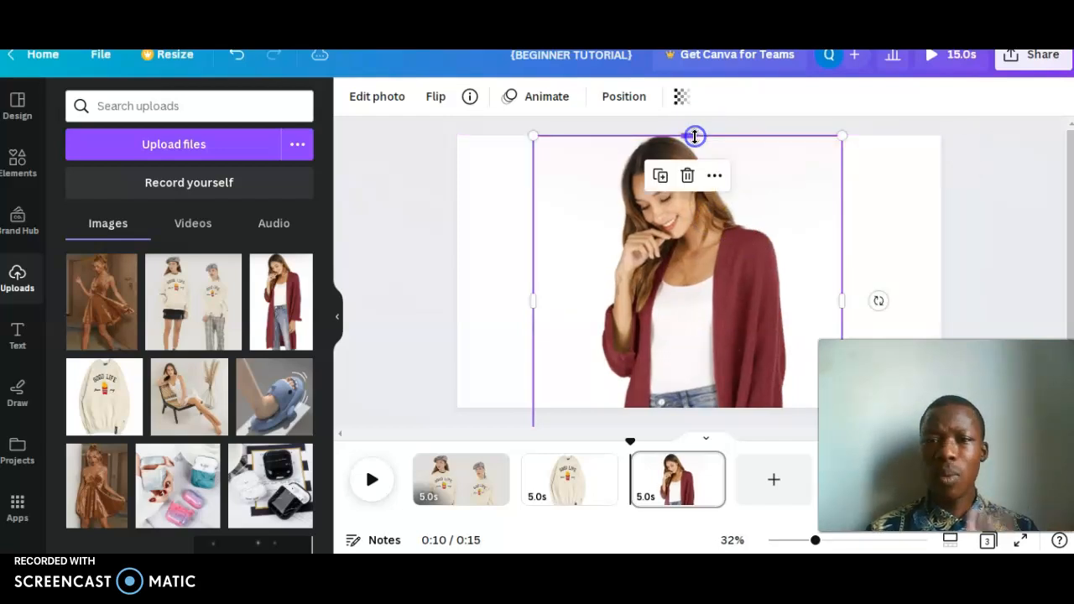
left_click(805, 218)
left_click_drag(845, 290, 847, 290)
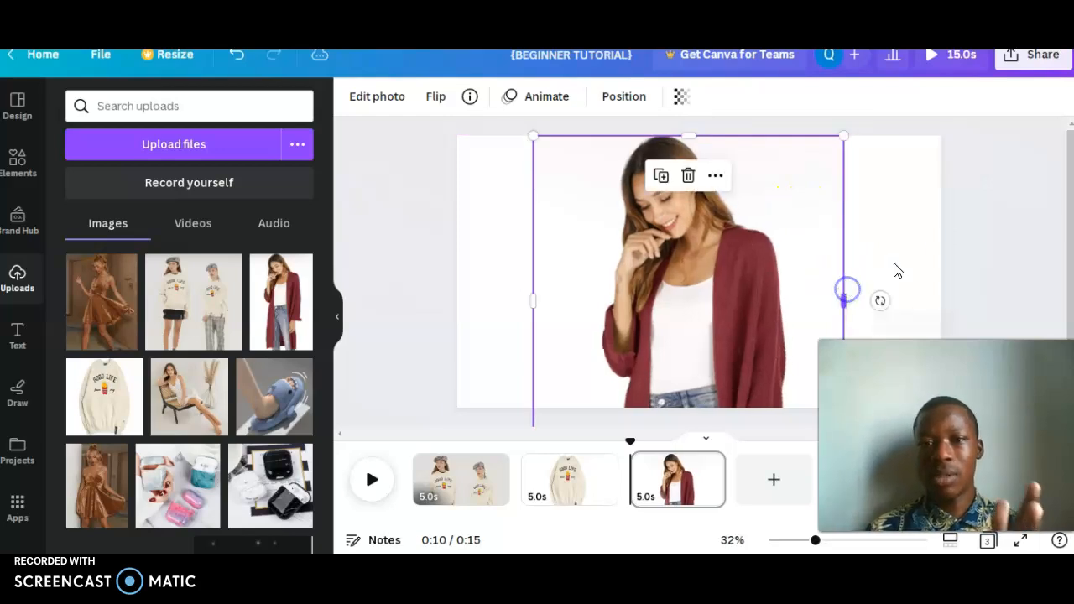
left_click(979, 259)
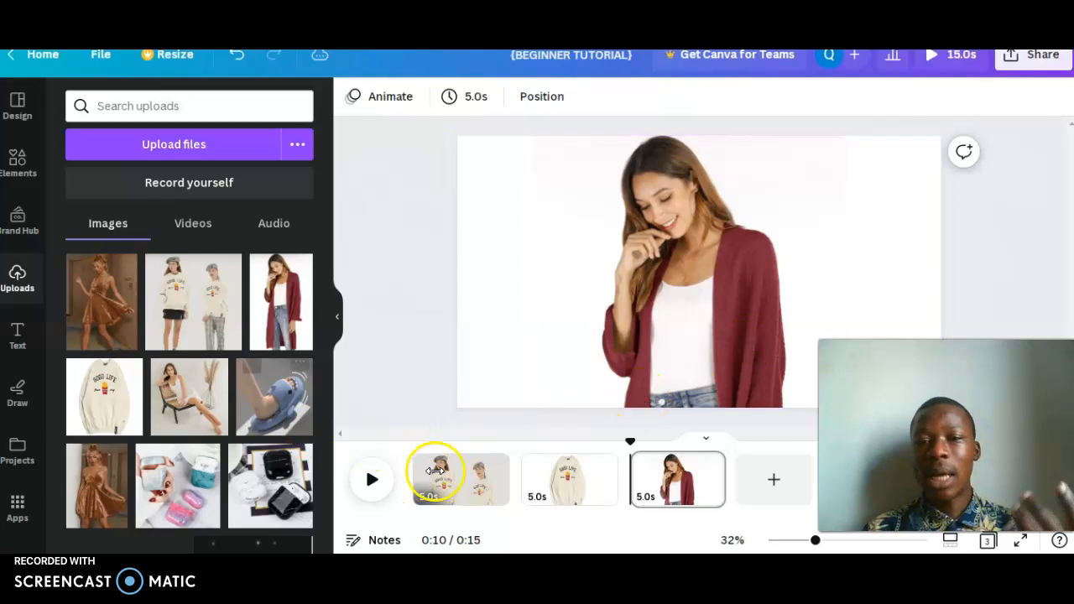
Add a fourth page with the uploaded brown velvet dress photo, enlarged to span the full page width
left_click(771, 478)
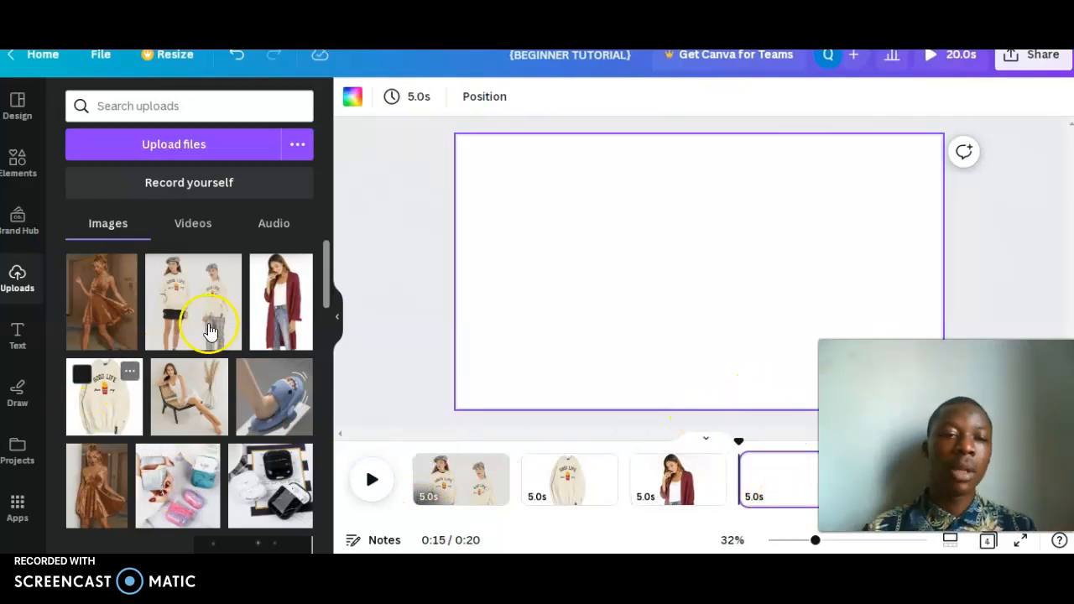
left_click(99, 298)
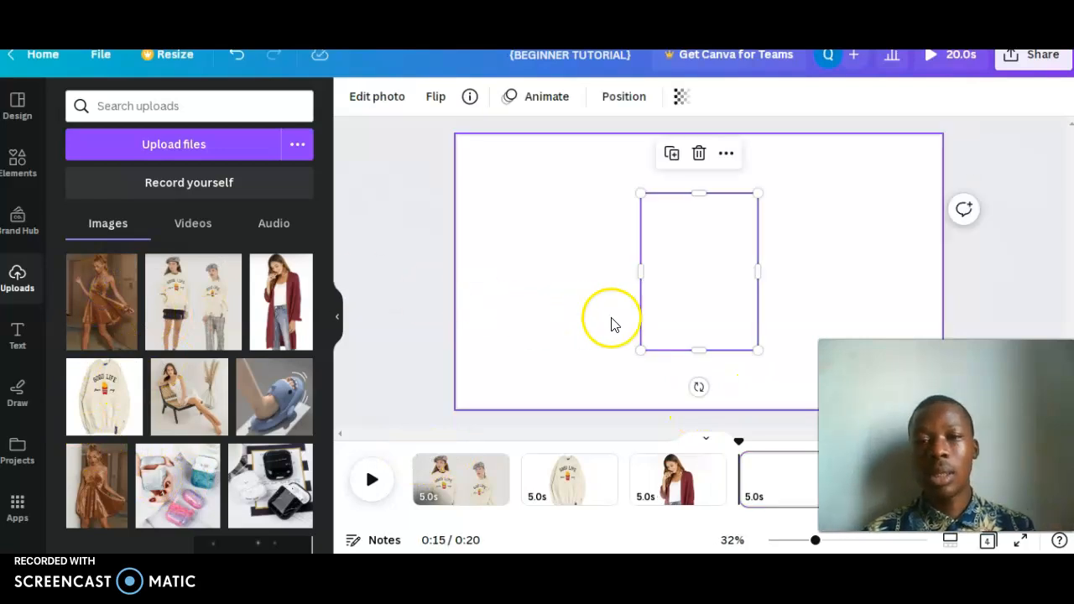
left_click_drag(642, 345, 410, 384)
left_click_drag(260, 430, 361, 444)
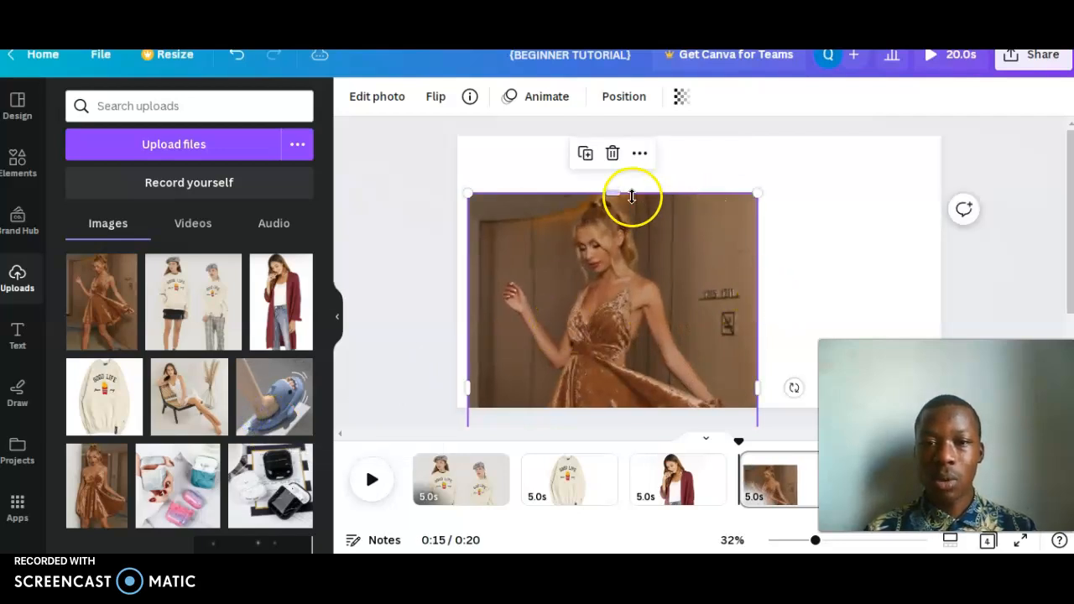
left_click_drag(627, 180, 631, 132)
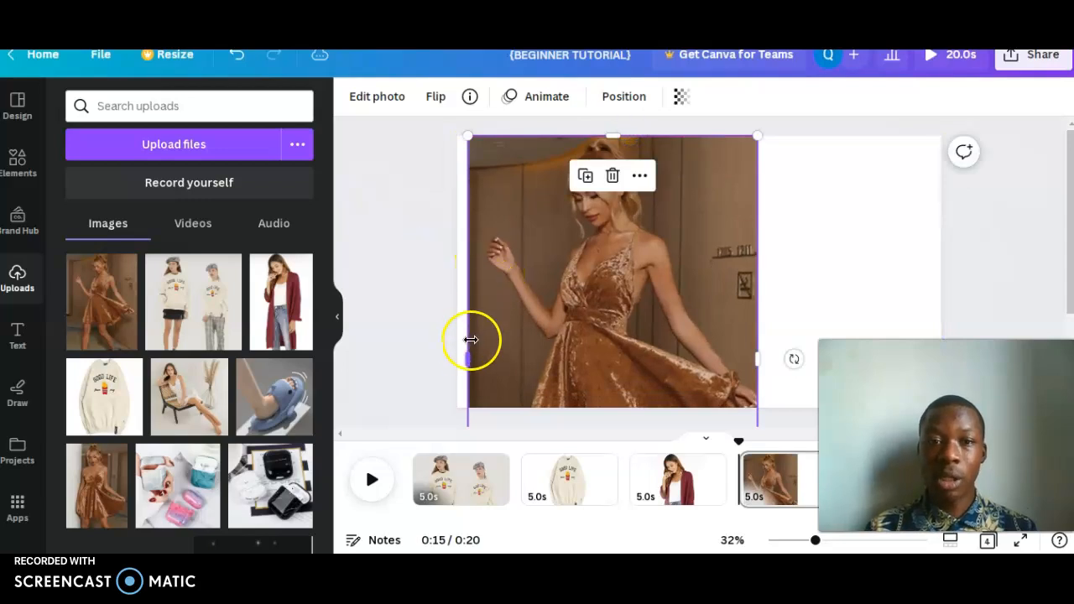
left_click_drag(466, 352, 446, 350)
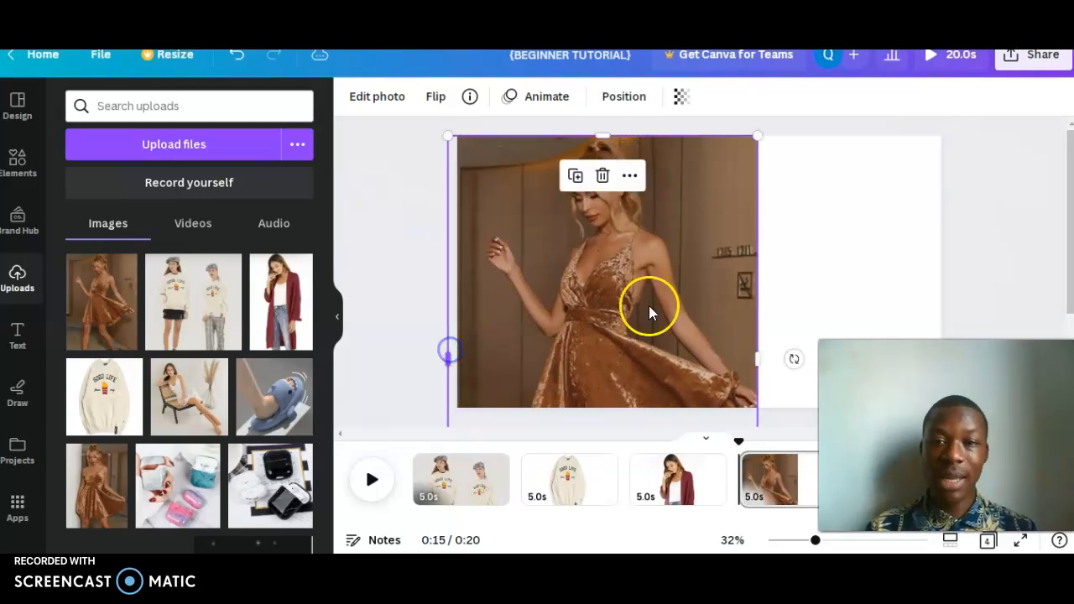
left_click_drag(781, 278, 952, 283)
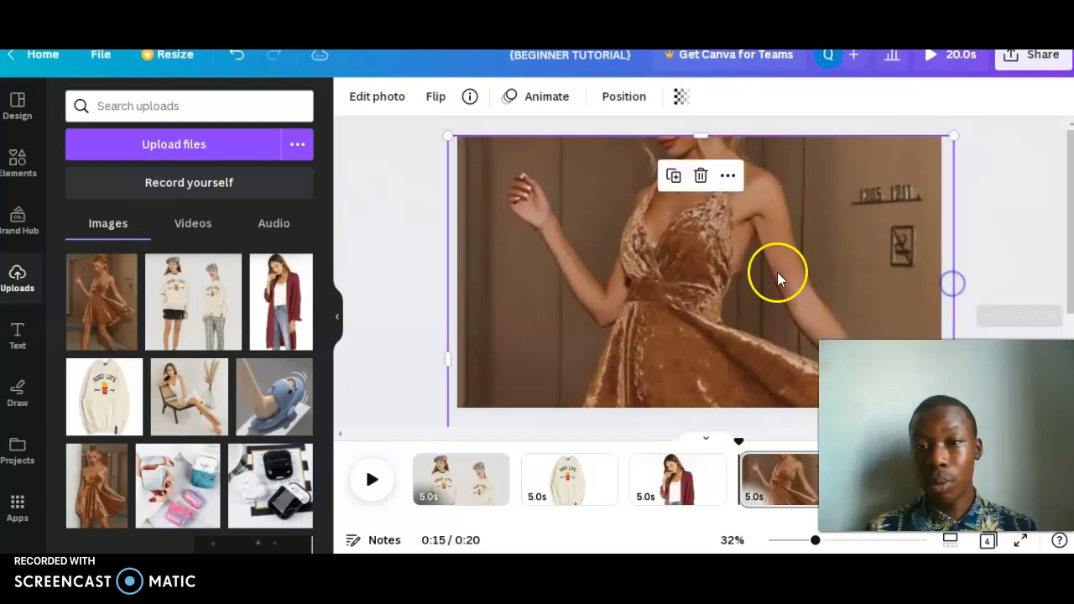
Reposition the dress photo to show the model's head and upper body, fitting it to the page's top and side edges
left_click_drag(774, 287, 703, 190)
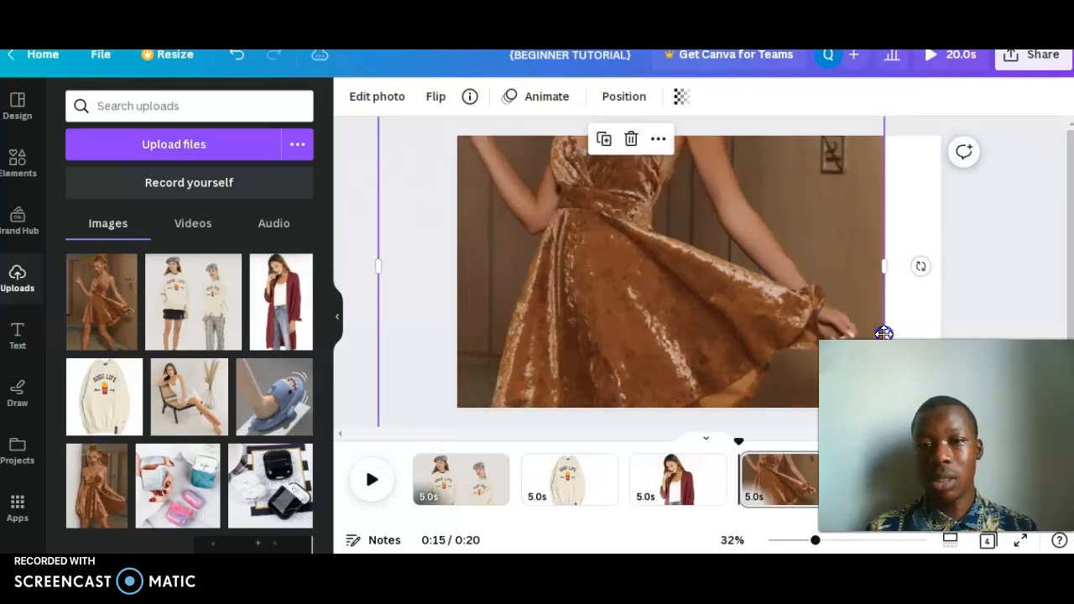
left_click_drag(893, 334, 763, 308)
left_click_drag(698, 300, 660, 346)
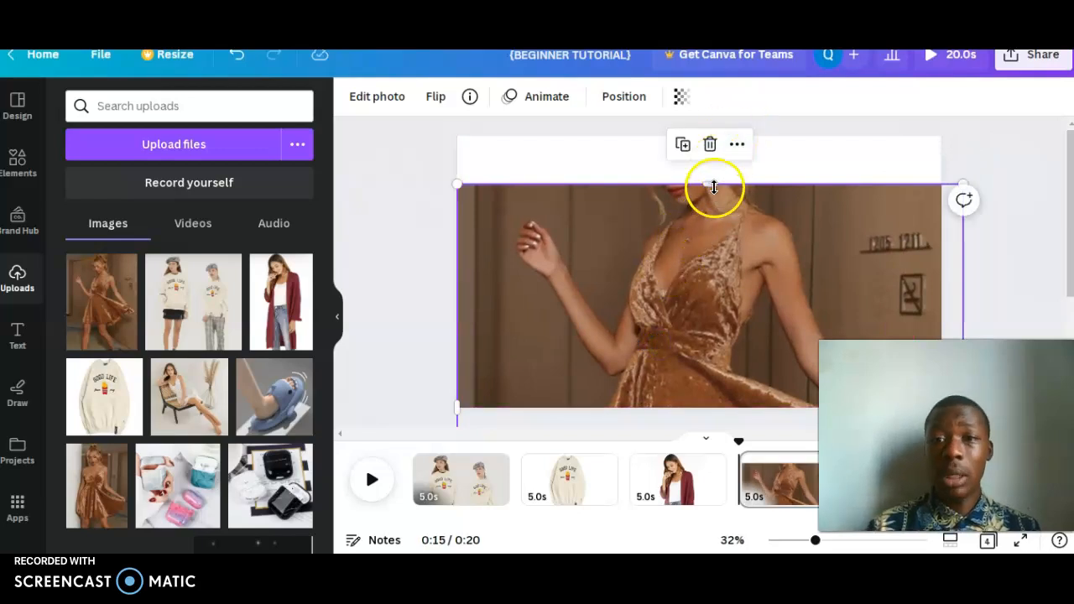
left_click_drag(713, 184, 712, 125)
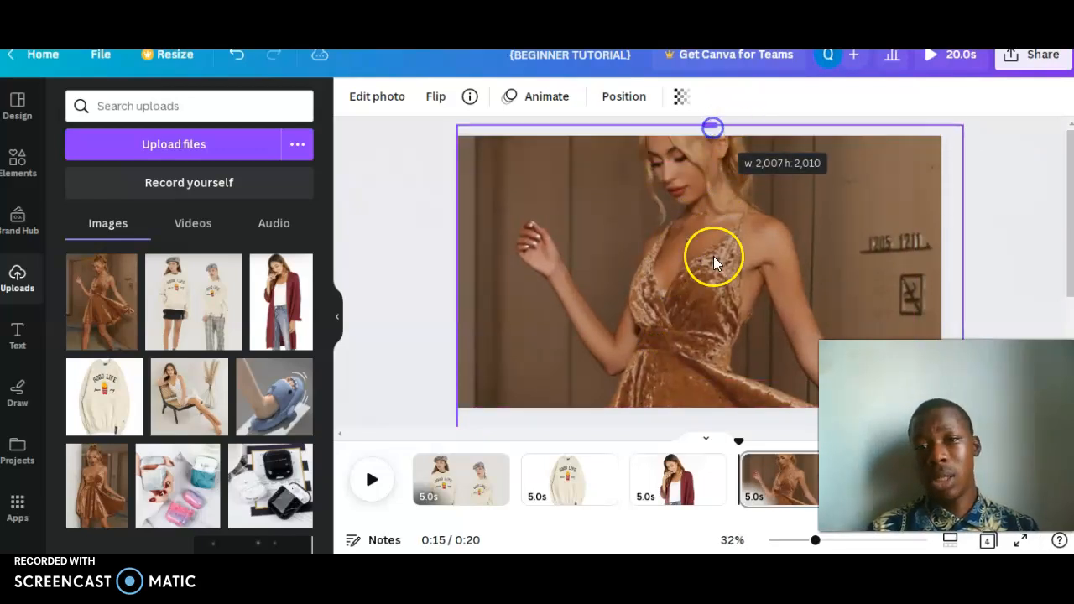
left_click_drag(711, 279, 709, 328)
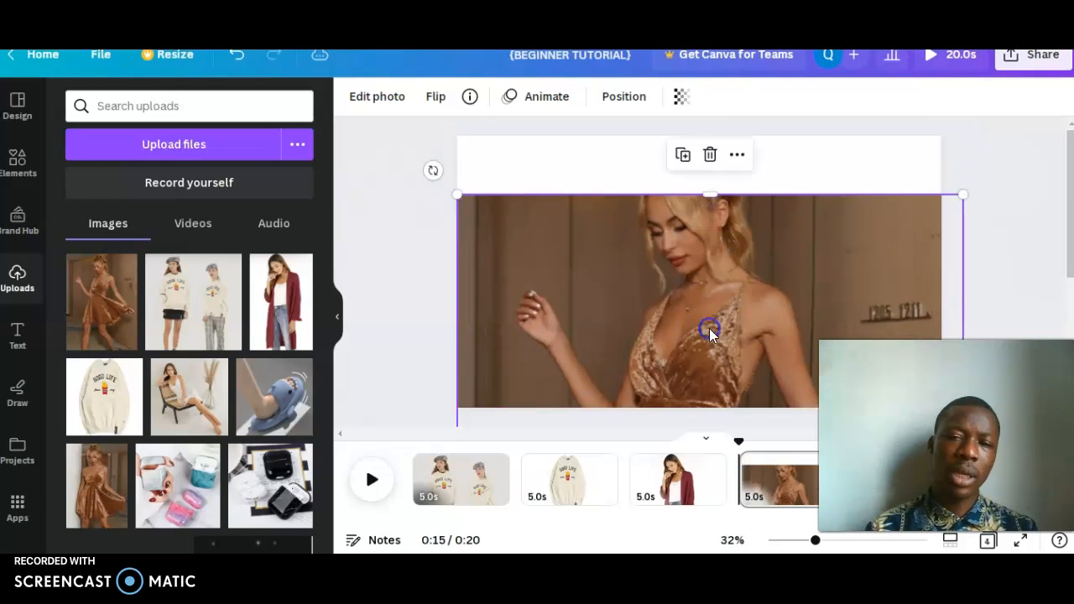
left_click_drag(711, 189, 706, 138)
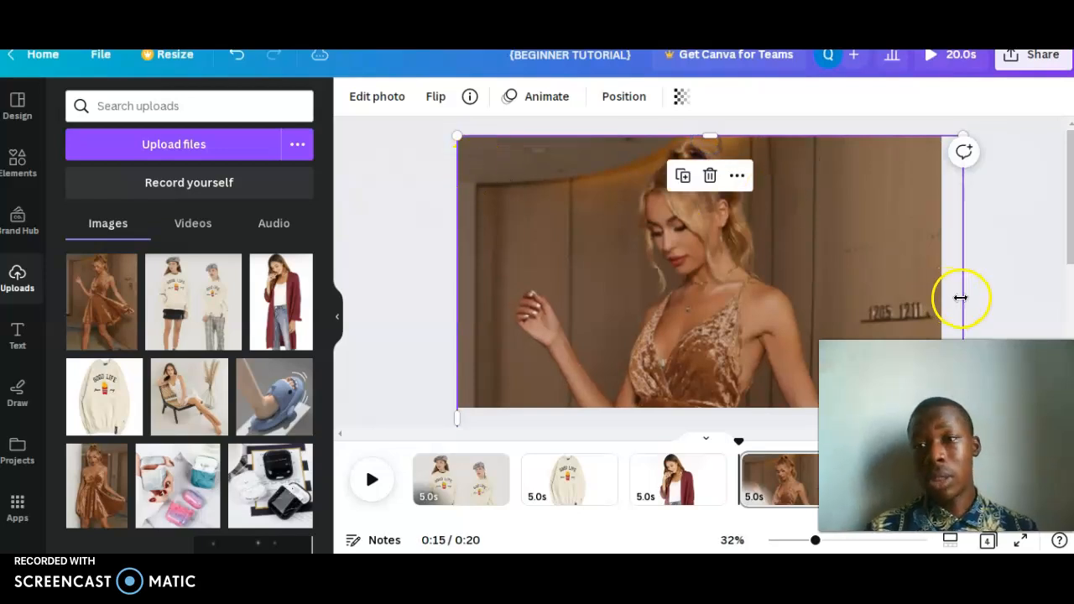
left_click_drag(956, 299, 942, 296)
left_click(993, 254)
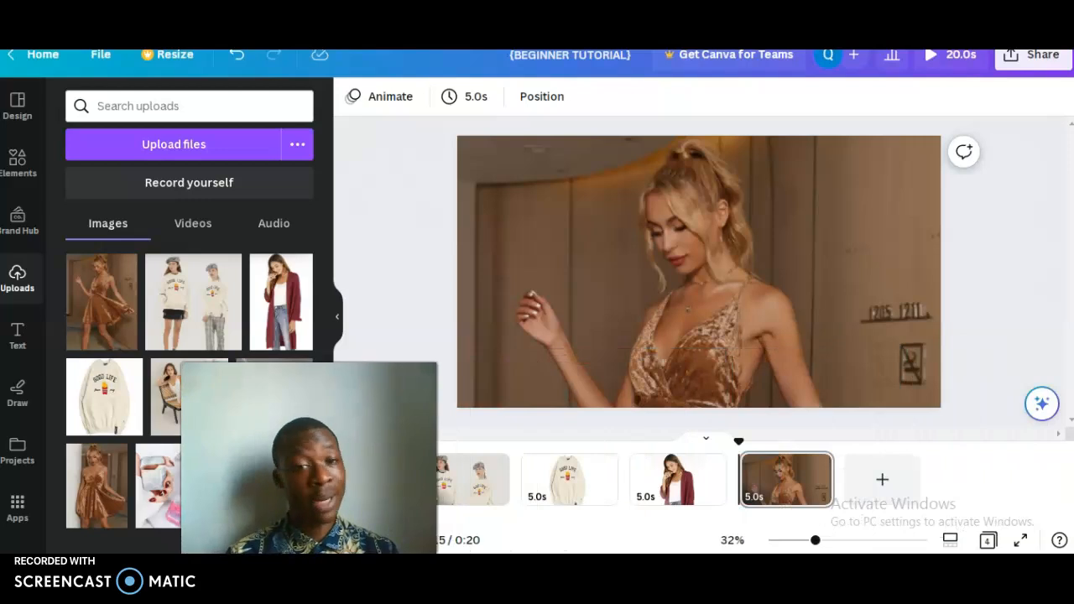
Add a fifth page with the uploaded blue shark slipper photo and enlarge it to cover most of the page
left_click(867, 487)
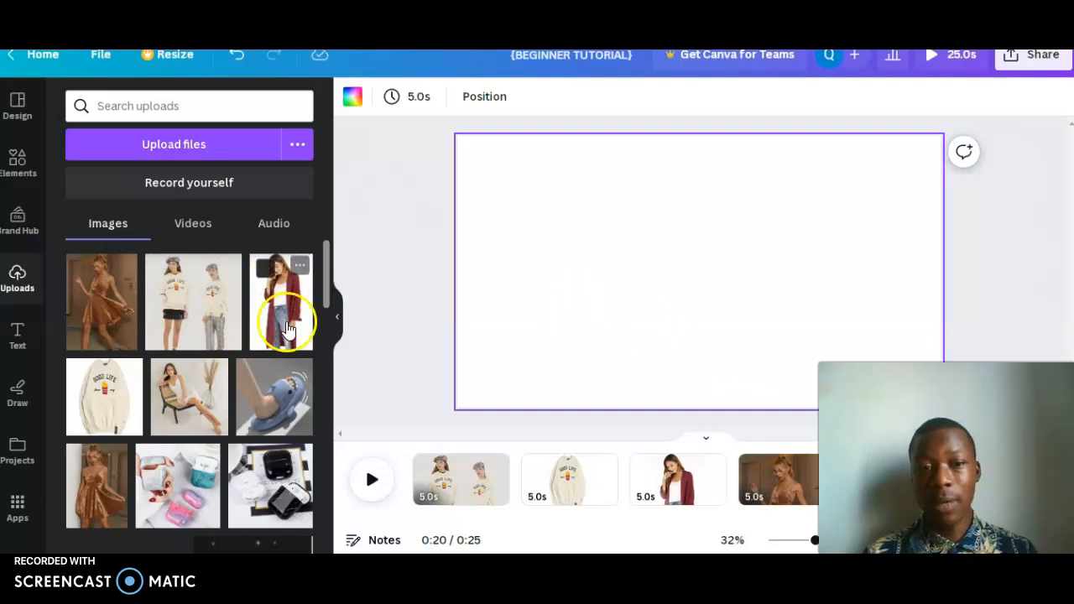
left_click(268, 399)
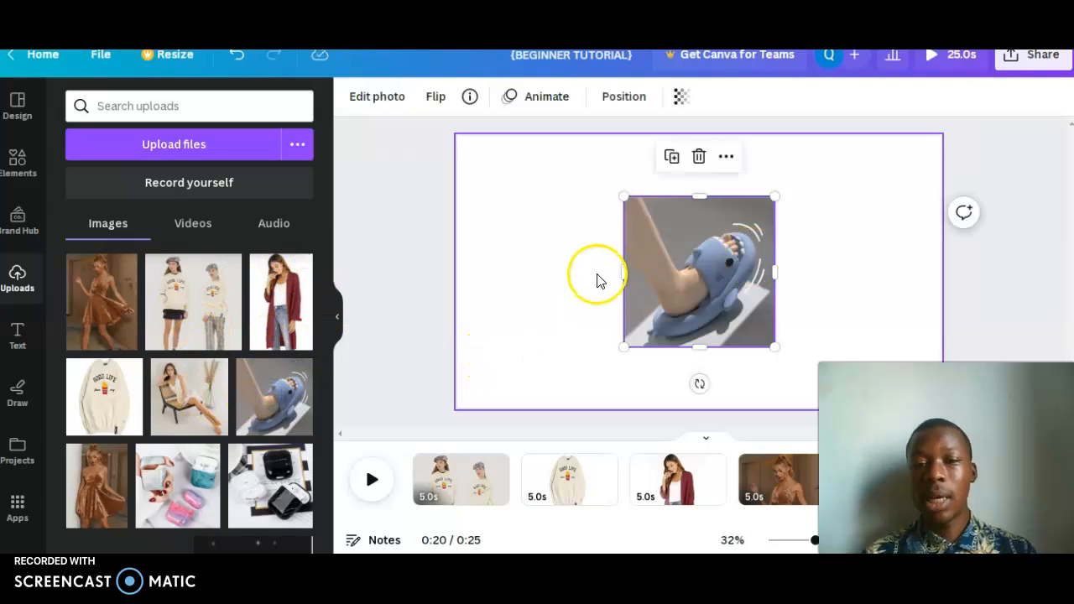
left_click_drag(550, 369, 477, 365)
left_click_drag(694, 155, 705, 130)
left_click_drag(777, 278, 937, 270)
left_click_drag(667, 312, 664, 286)
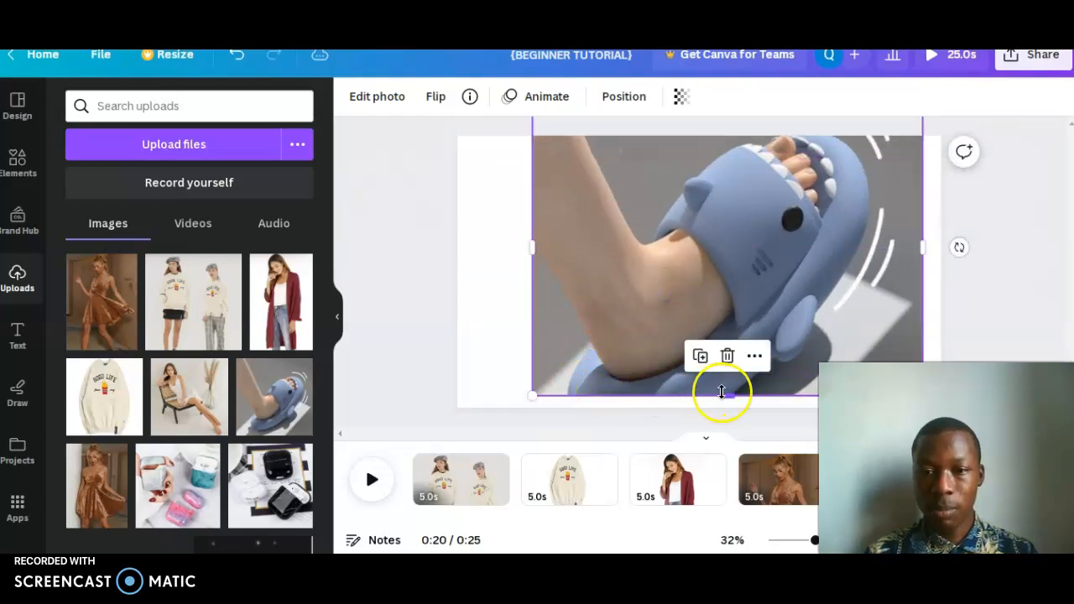
left_click_drag(723, 402, 724, 412)
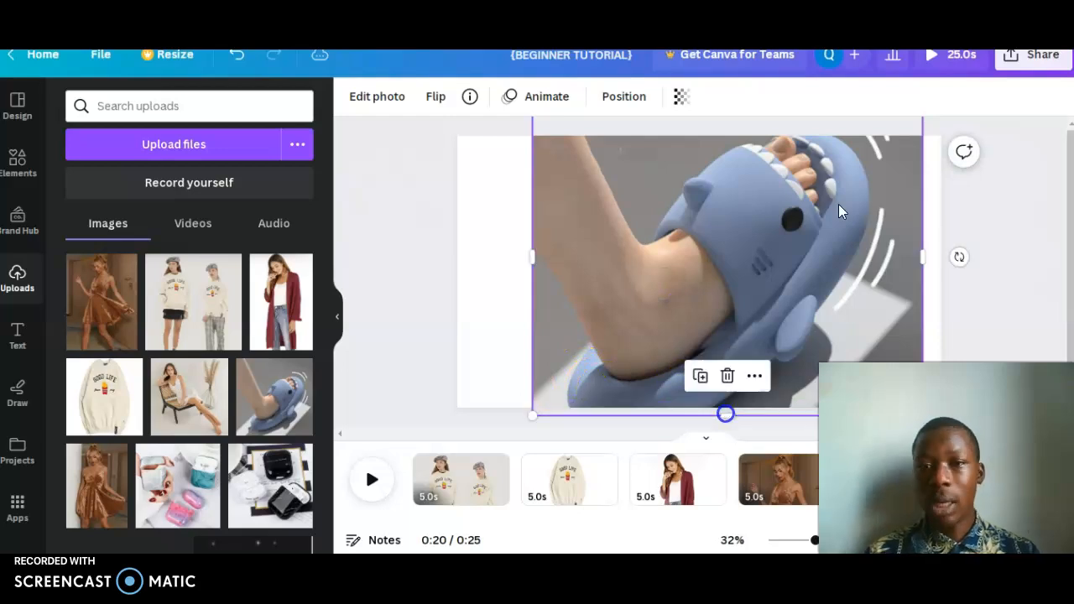
Shrink and reposition the slipper photo, fit it to the page's top and bottom edges, and widen its right side slightly
left_click_drag(831, 218, 757, 273)
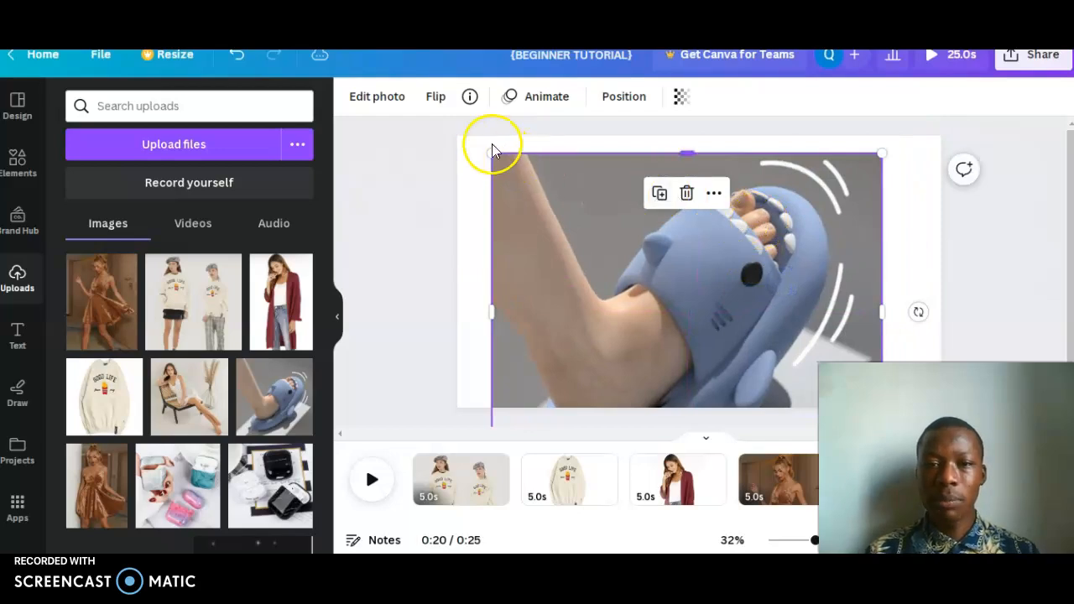
left_click_drag(492, 151, 633, 191)
left_click_drag(685, 294, 641, 213)
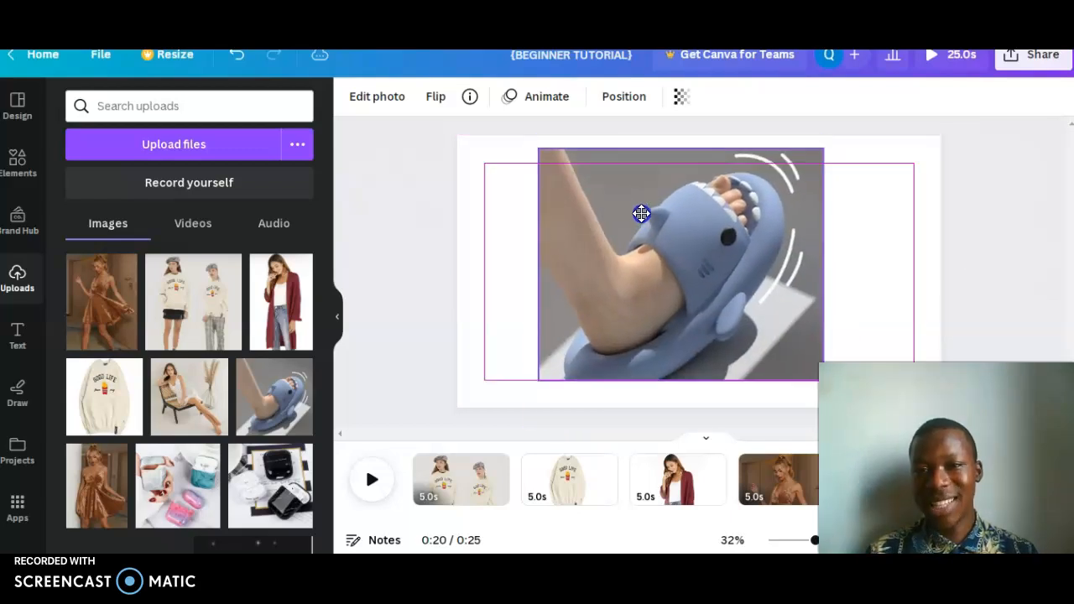
left_click_drag(703, 334, 702, 338)
left_click_drag(656, 379, 669, 409)
left_click_drag(688, 153, 688, 136)
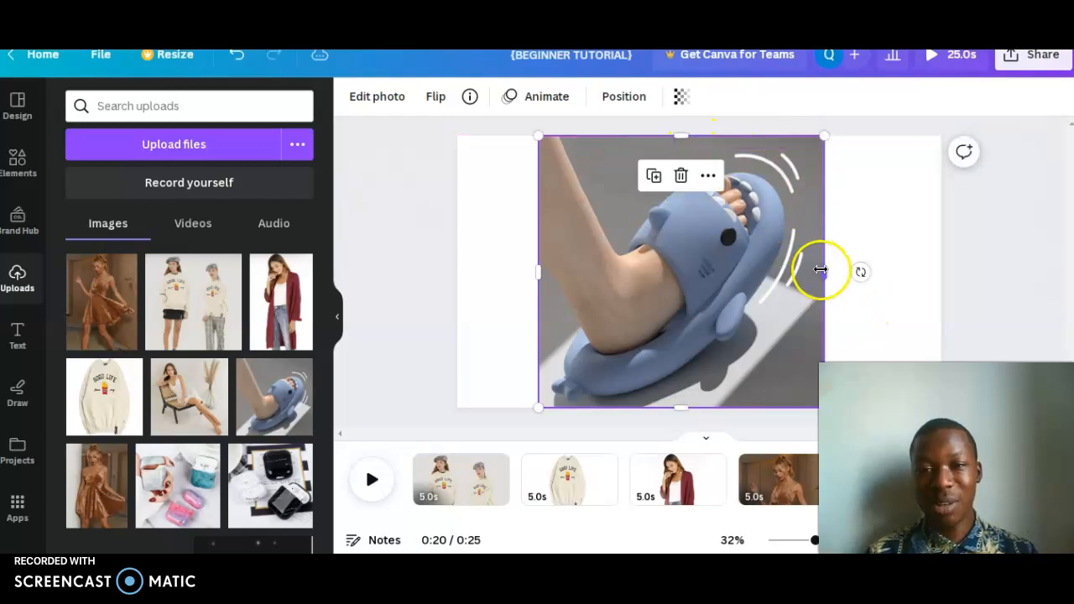
left_click_drag(827, 270, 856, 276)
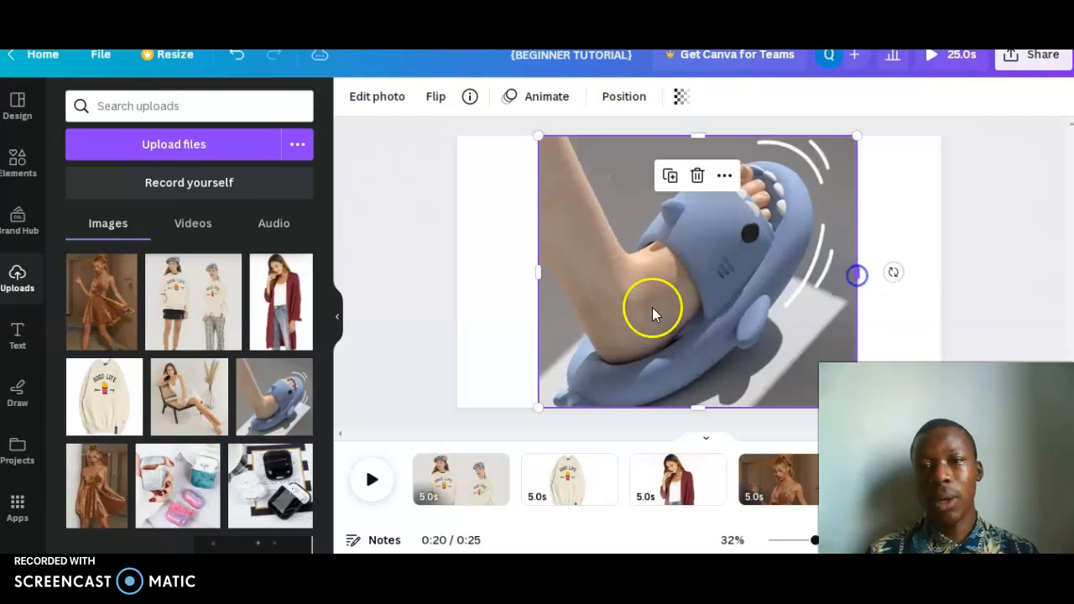
left_click(443, 289)
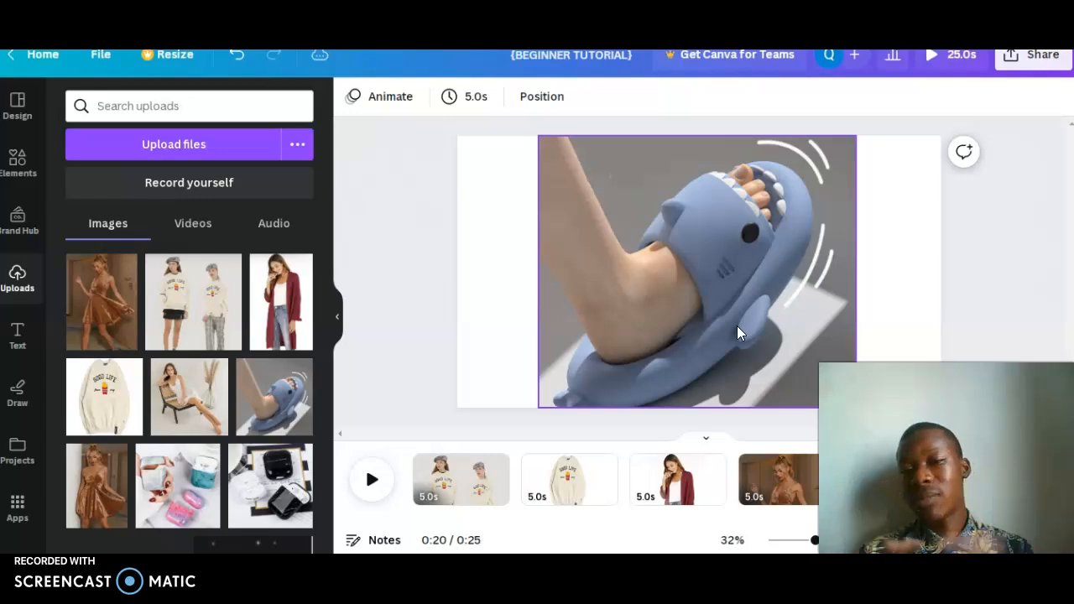
Add a sixth page with the uploaded marble and pink earbud cases photo, widened and stretched past the page's top and bottom
left_click(910, 479)
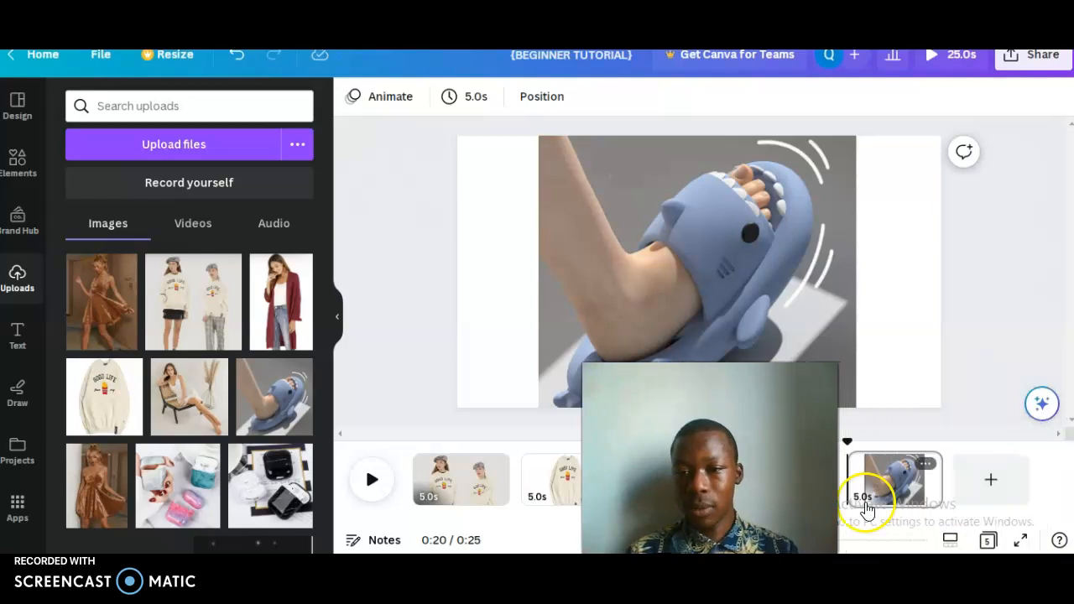
left_click(988, 493)
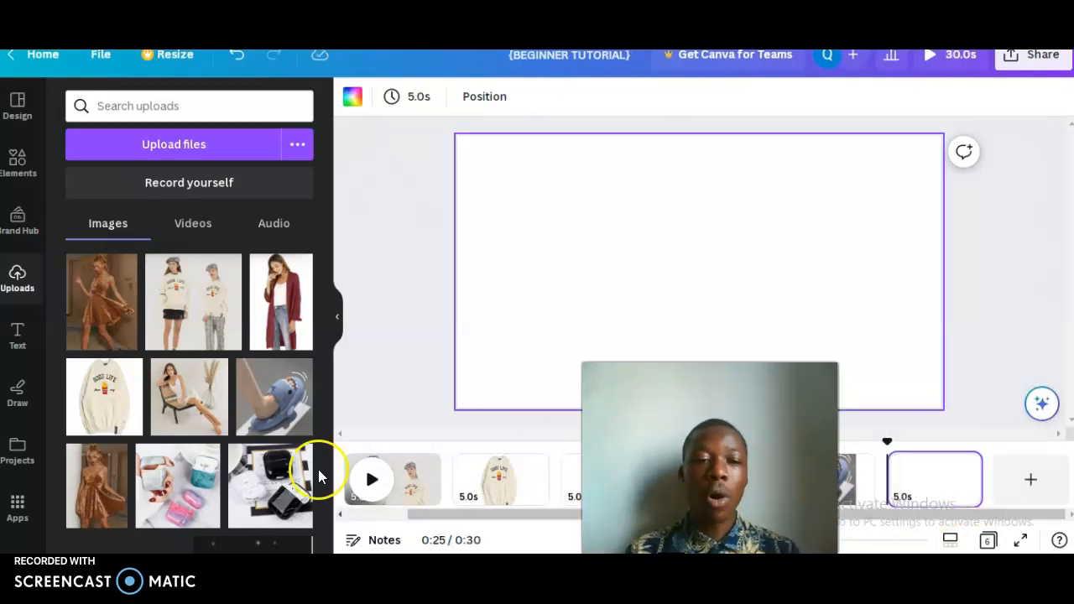
left_click(168, 503)
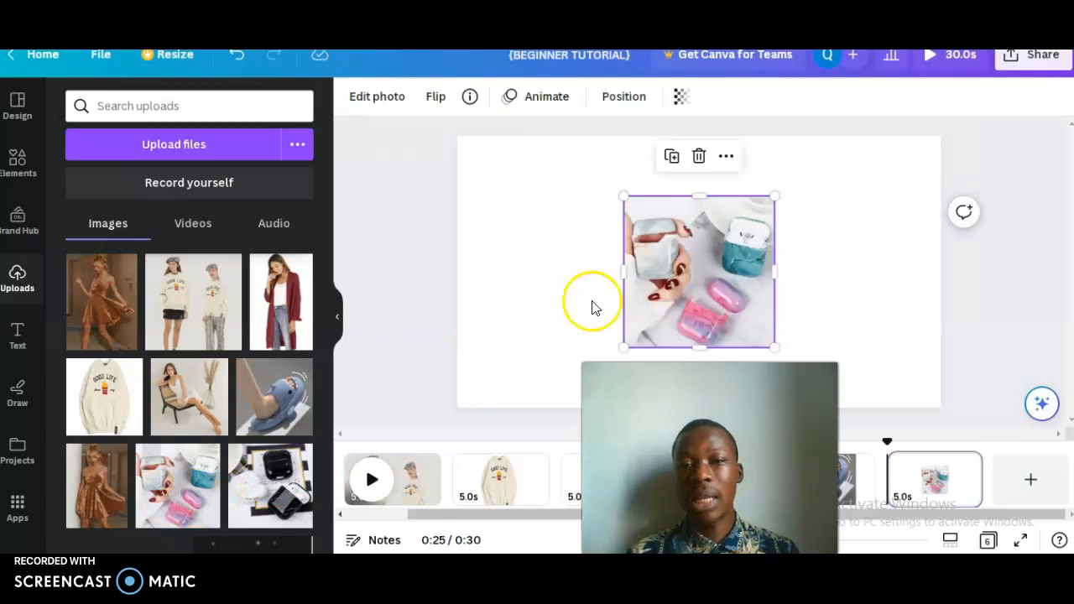
left_click_drag(623, 271, 419, 250)
left_click_drag(626, 278, 714, 290)
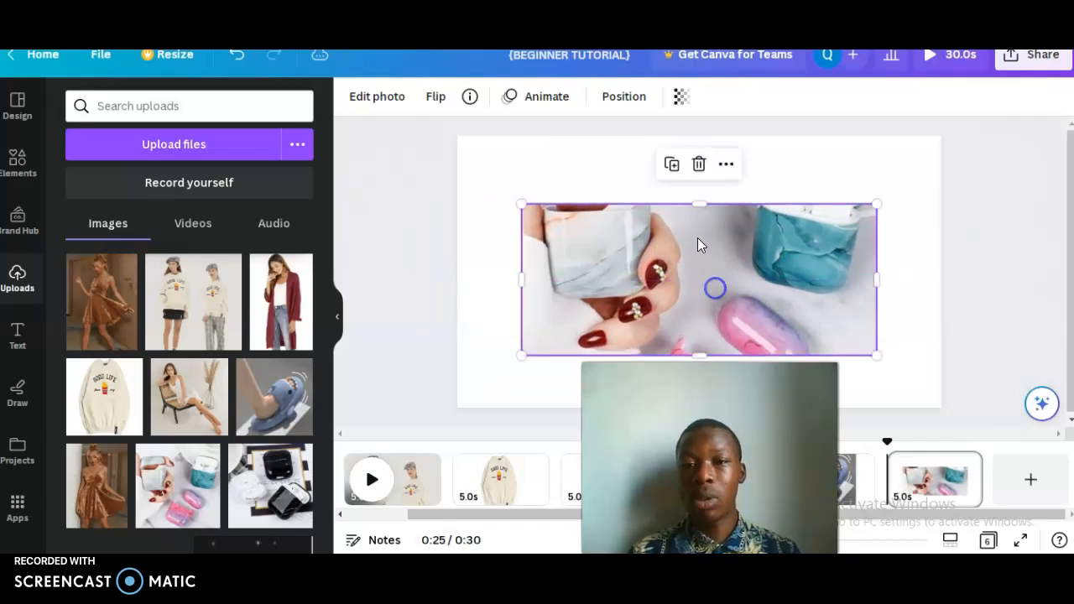
left_click_drag(696, 186, 697, 133)
left_click_drag(708, 351, 708, 419)
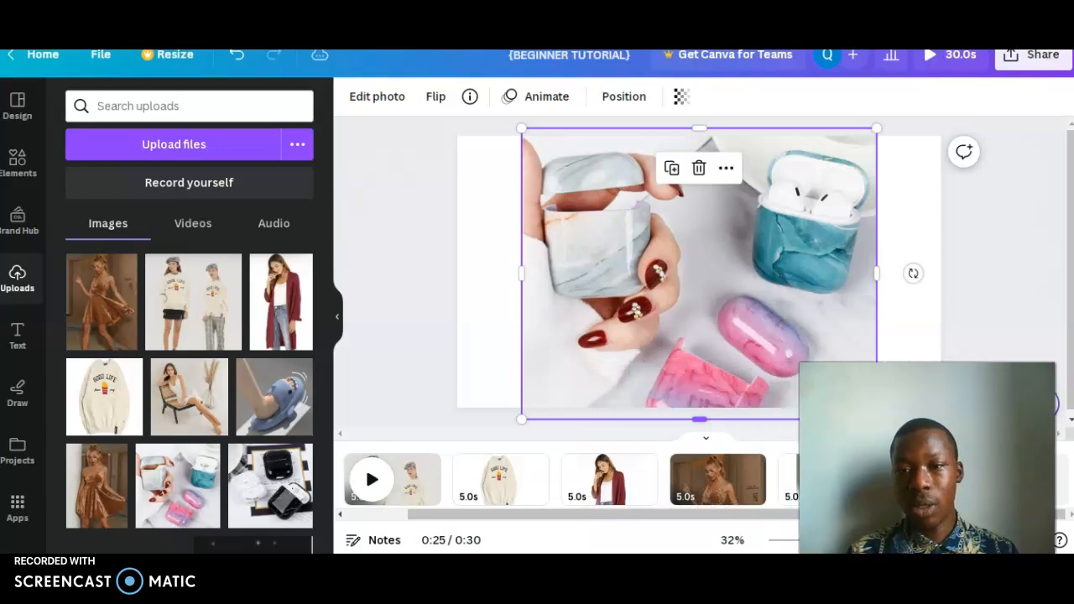
Extend the earbud cases photo across the full page width, shift it down, and bring its top up to the page edge
left_click_drag(679, 415, 676, 407)
left_click_drag(522, 268, 457, 264)
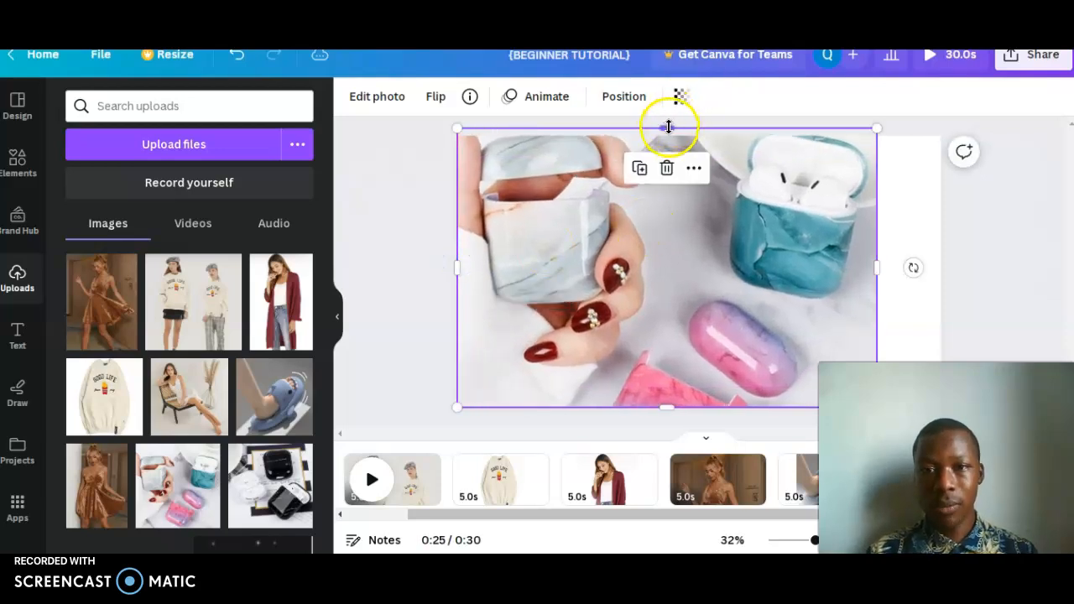
left_click_drag(669, 132, 671, 136)
left_click_drag(877, 269, 952, 271)
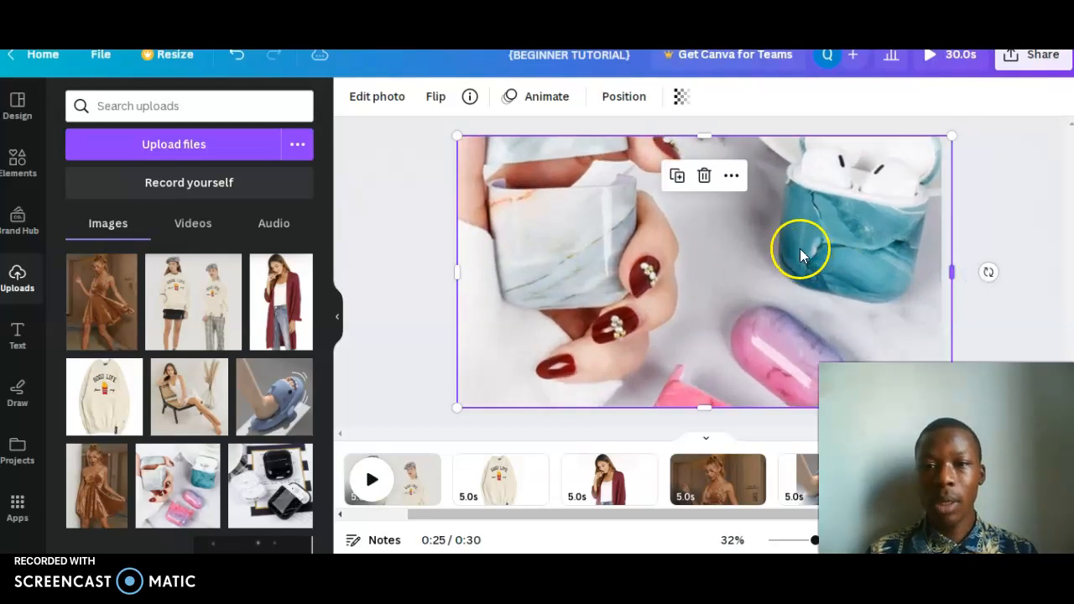
left_click_drag(798, 275, 795, 277)
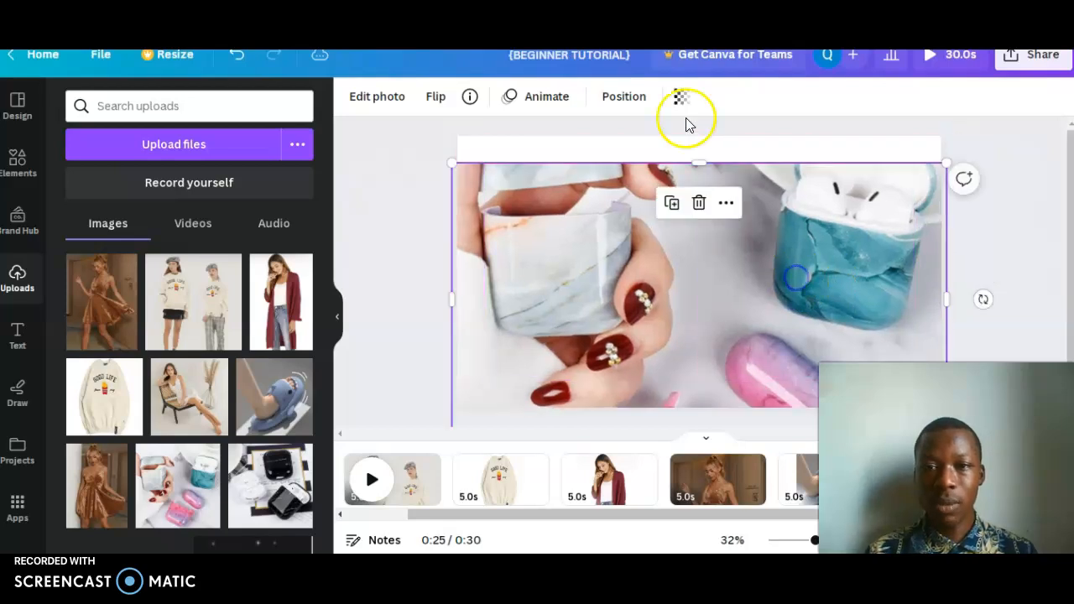
left_click_drag(701, 163, 703, 135)
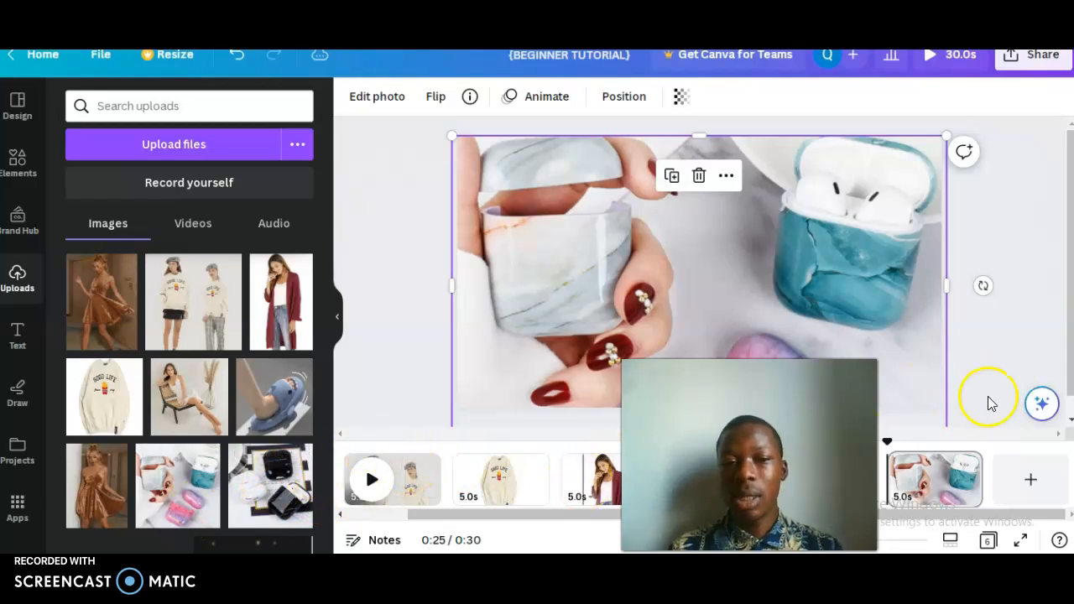
Add a seventh page with the uploaded black and white earbud cases photo and enlarge it on several sides
left_click(1030, 480)
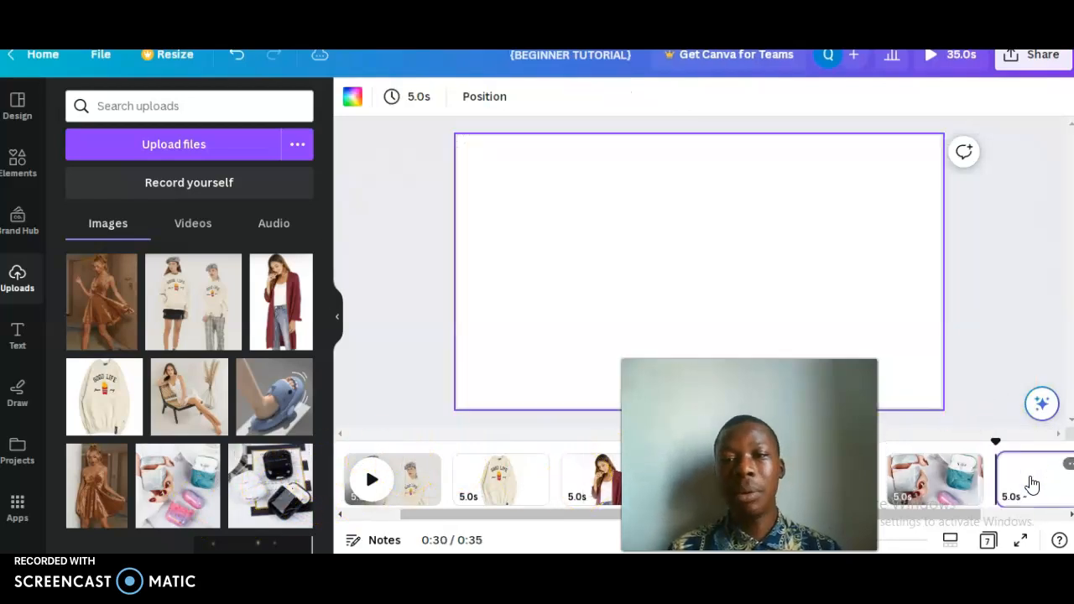
left_click(288, 478)
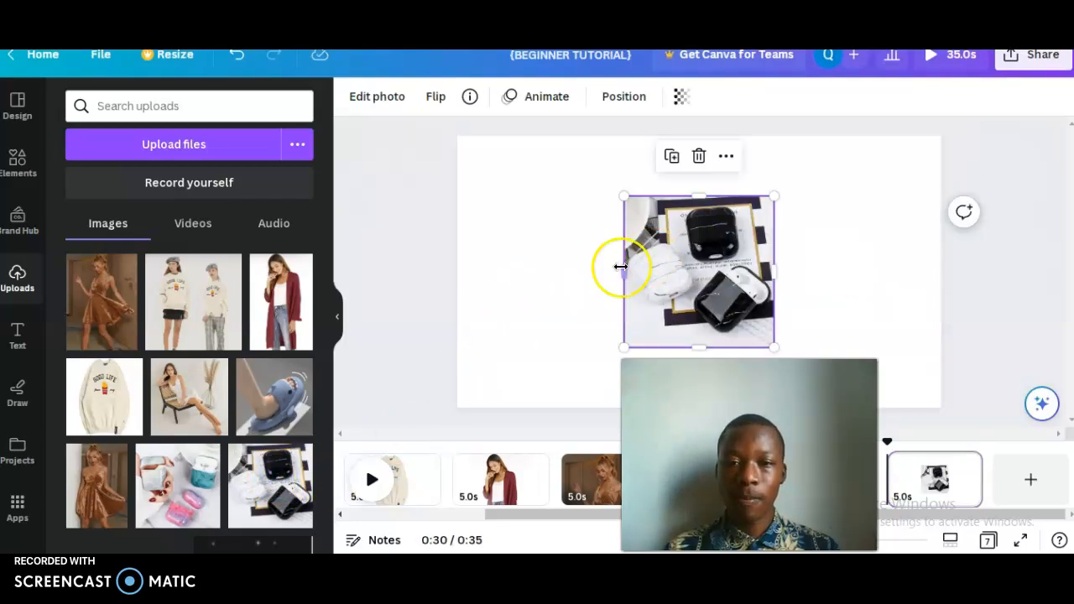
left_click_drag(698, 193, 702, 133)
left_click_drag(621, 243, 496, 253)
left_click_drag(673, 214, 716, 256)
left_click_drag(815, 306, 909, 283)
Extend the black and white cases photo past the page's top and out to its right edge, shifting the photo down
left_click_drag(728, 174, 727, 130)
left_click_drag(748, 233, 746, 233)
left_click_drag(700, 147, 706, 129)
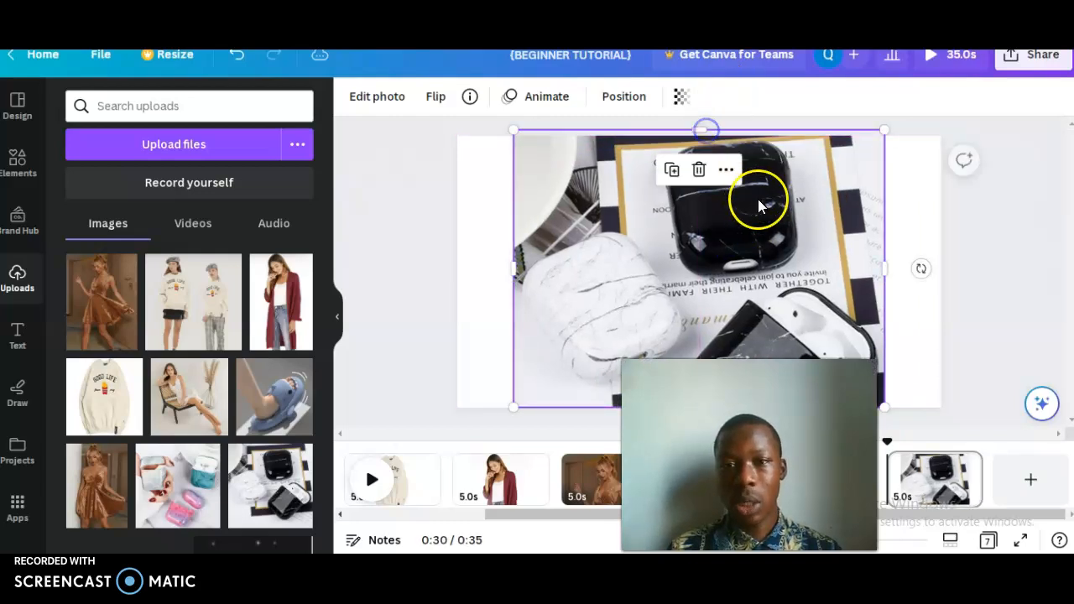
left_click_drag(891, 265, 946, 275)
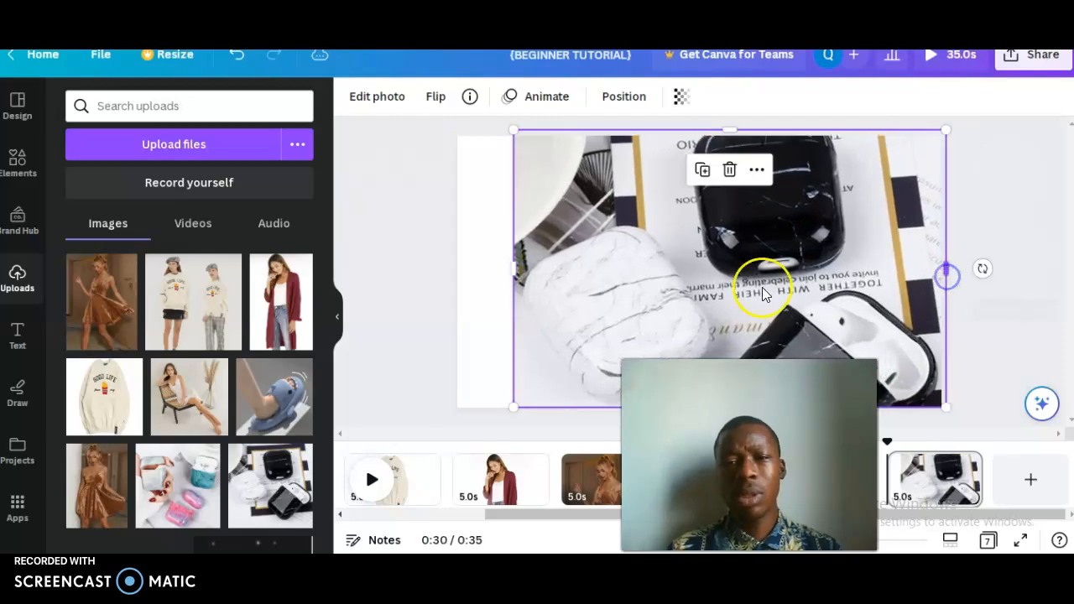
left_click_drag(758, 297, 758, 305)
left_click_drag(724, 149, 722, 129)
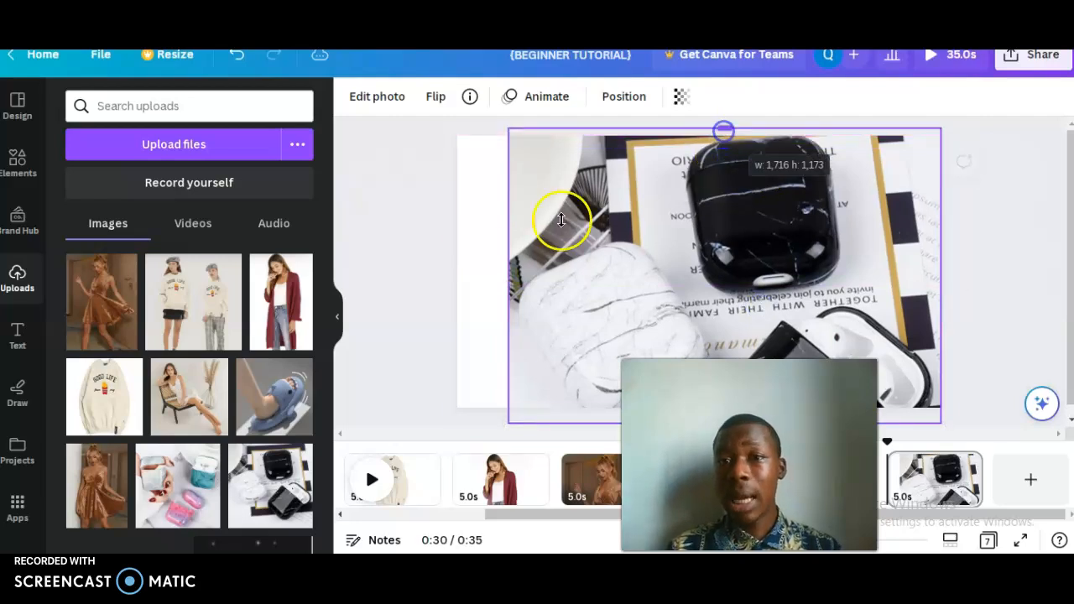
Stretch the photo's left side to the page edge and align it with the page's top and both sides
left_click_drag(509, 277, 460, 278)
mouse_move(737, 286)
left_mouse_down()
mouse_move(742, 294)
mouse_move(745, 281)
left_mouse_up()
left_click(749, 157)
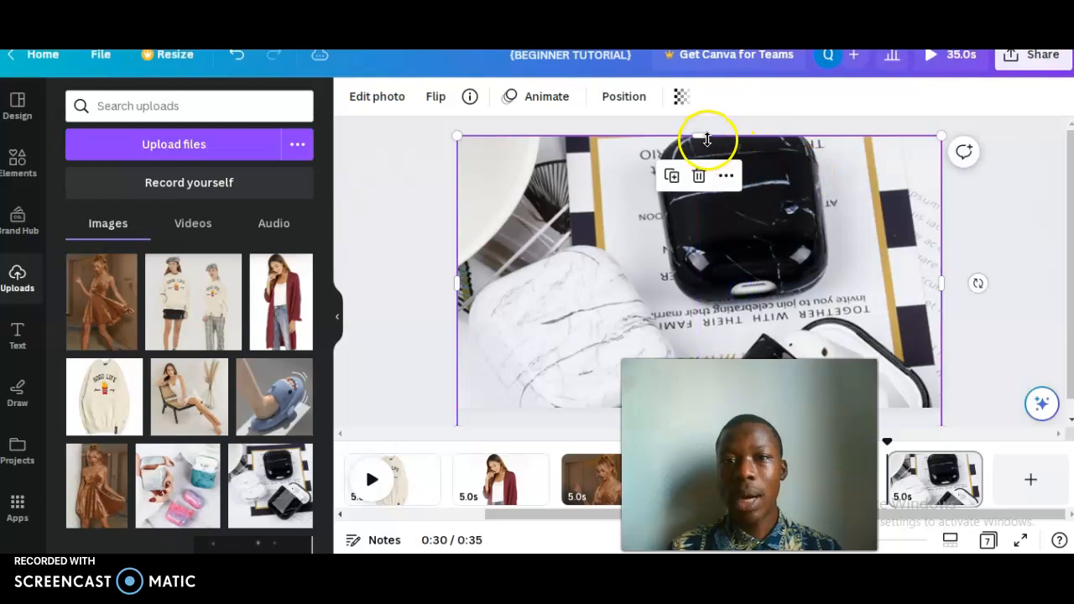
mouse_move(938, 137)
left_mouse_down()
mouse_move(928, 148)
mouse_move(944, 142)
left_mouse_up()
left_click(940, 391)
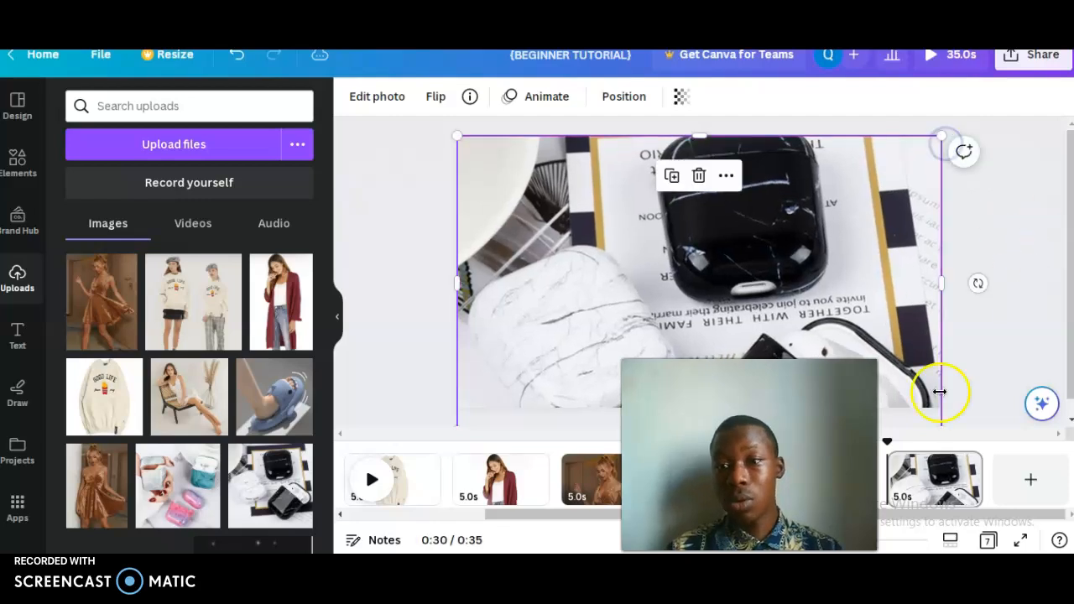
Trim the bottom of the black and white cases photo slightly and realign it with the page's top and side edges
left_click_drag(789, 250, 777, 163)
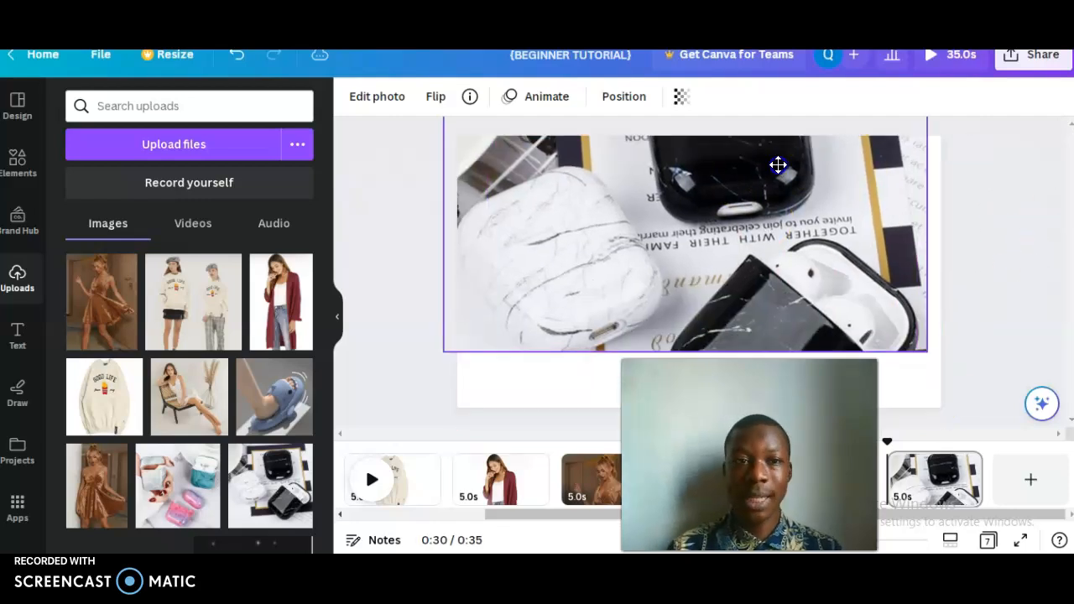
left_click(688, 350)
left_click_drag(687, 348, 688, 341)
left_click_drag(833, 255, 842, 326)
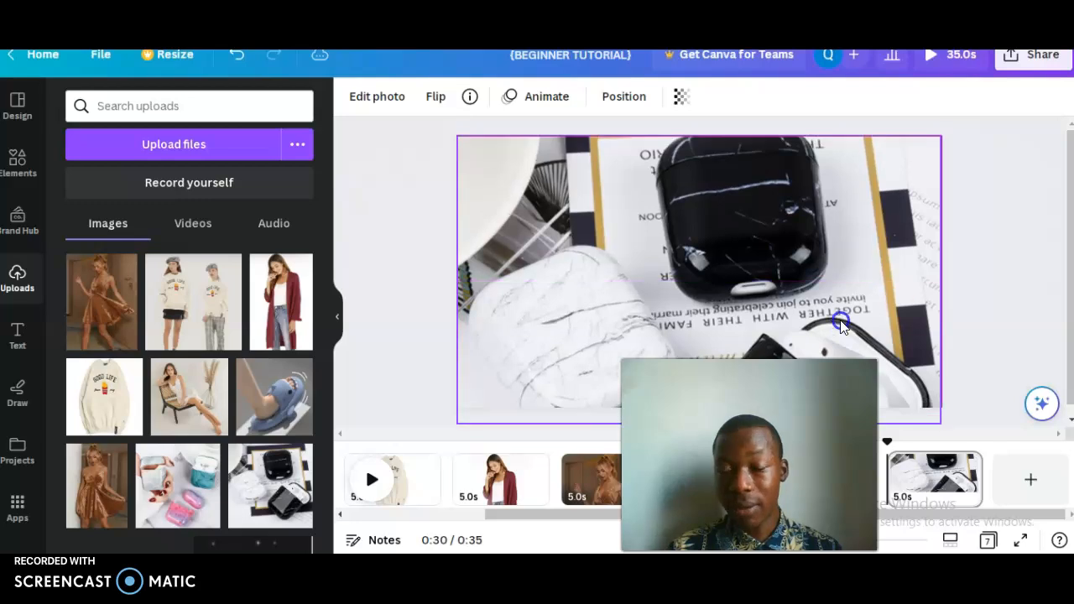
left_click(987, 243)
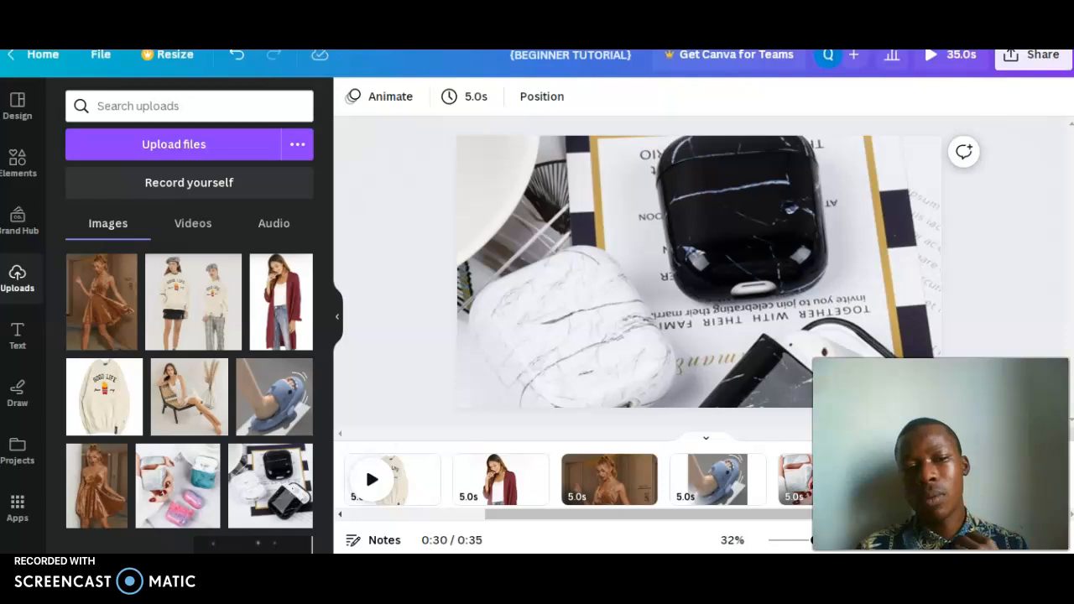
Add the uploaded audio track "Helplessly" to the timeline at the seventh page
left_click(276, 228)
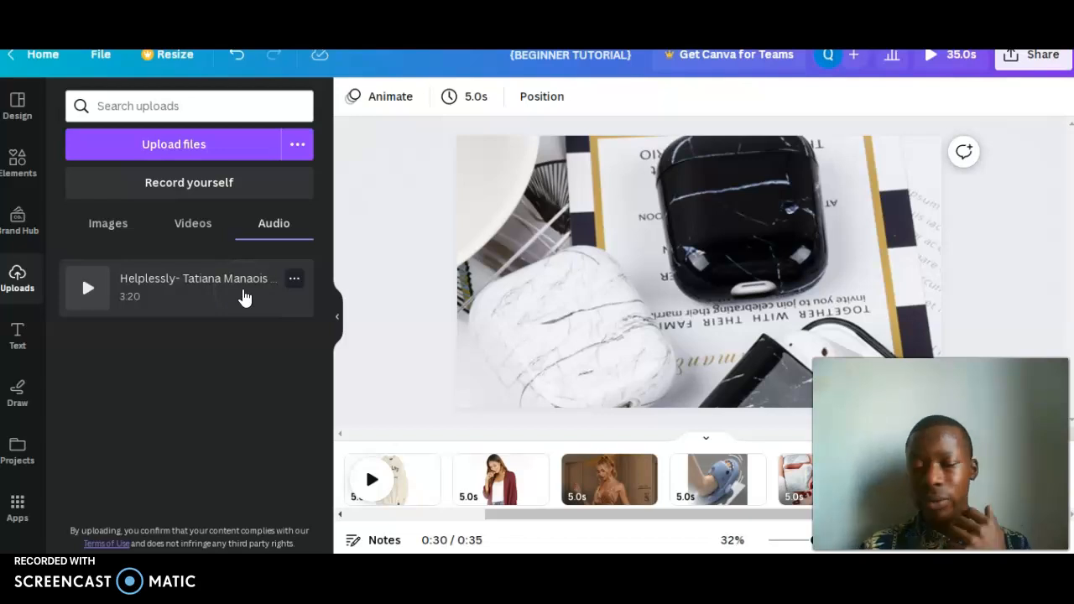
left_click(202, 225)
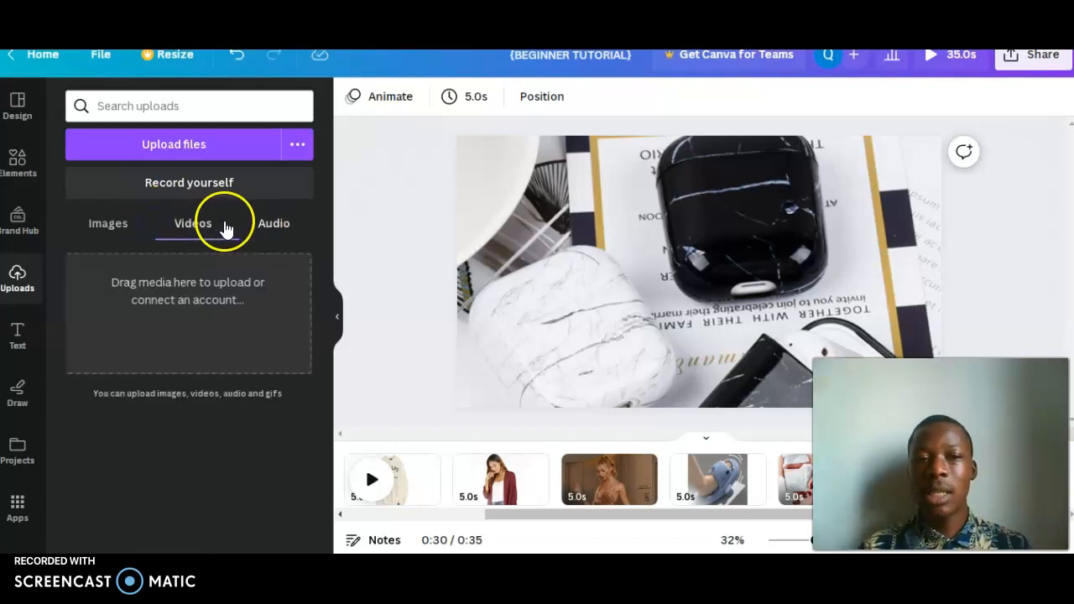
left_click(130, 226)
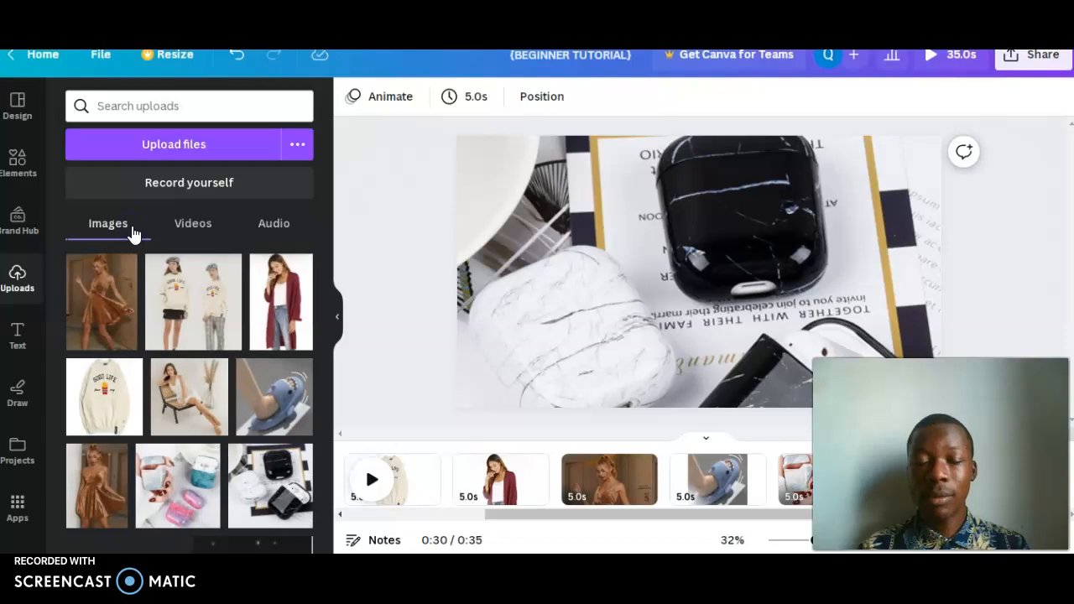
left_click(277, 236)
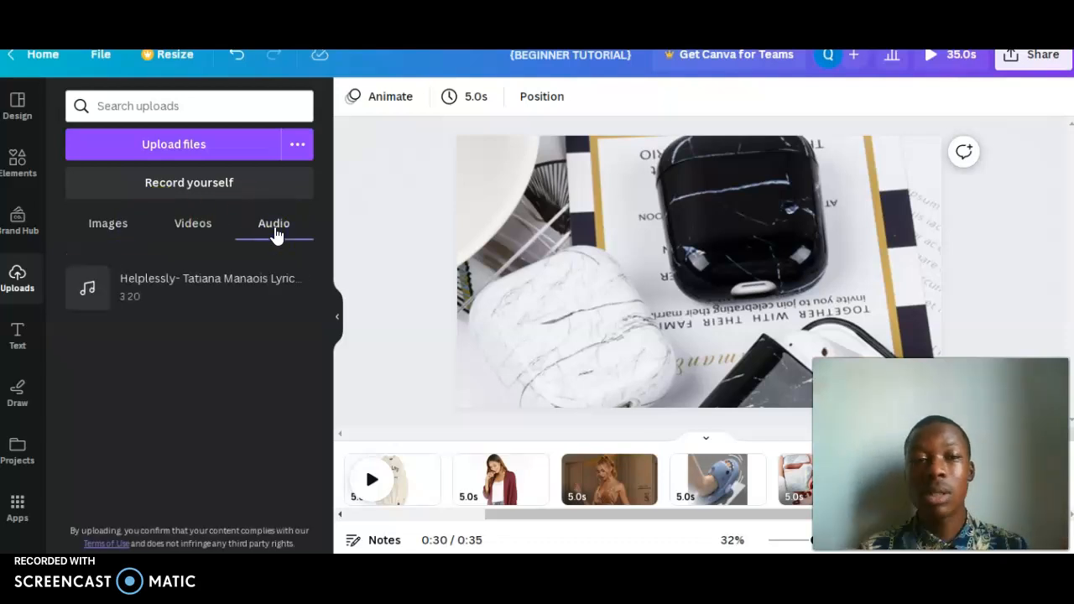
mouse_move(235, 271)
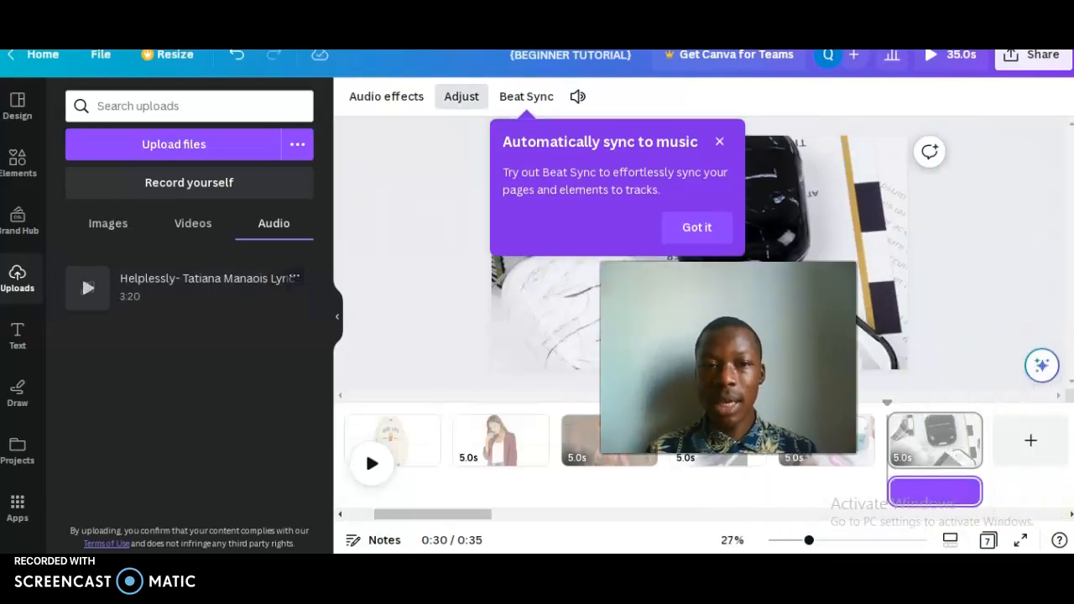
Close the Beat Sync tip and move the audio track from the seventh page to the start of the first page
left_click(920, 494)
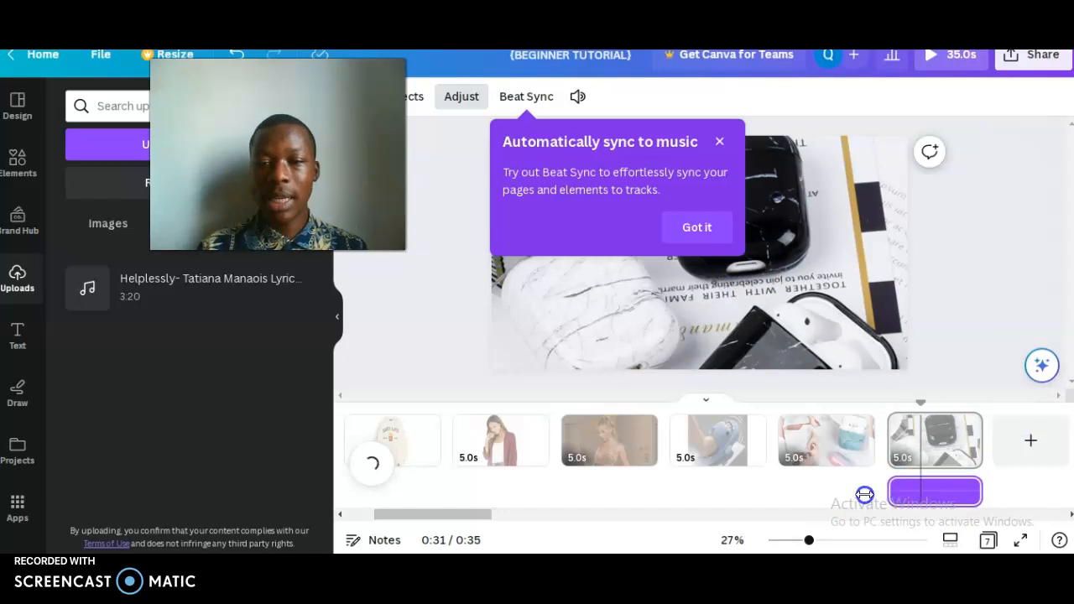
left_click(936, 492)
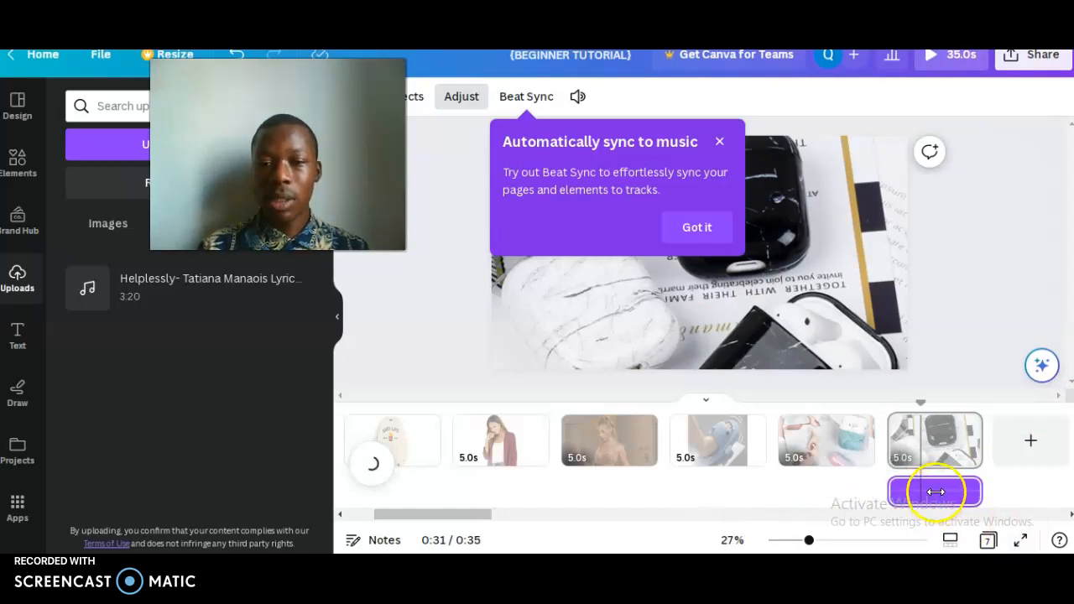
left_click(677, 490)
left_click(902, 299)
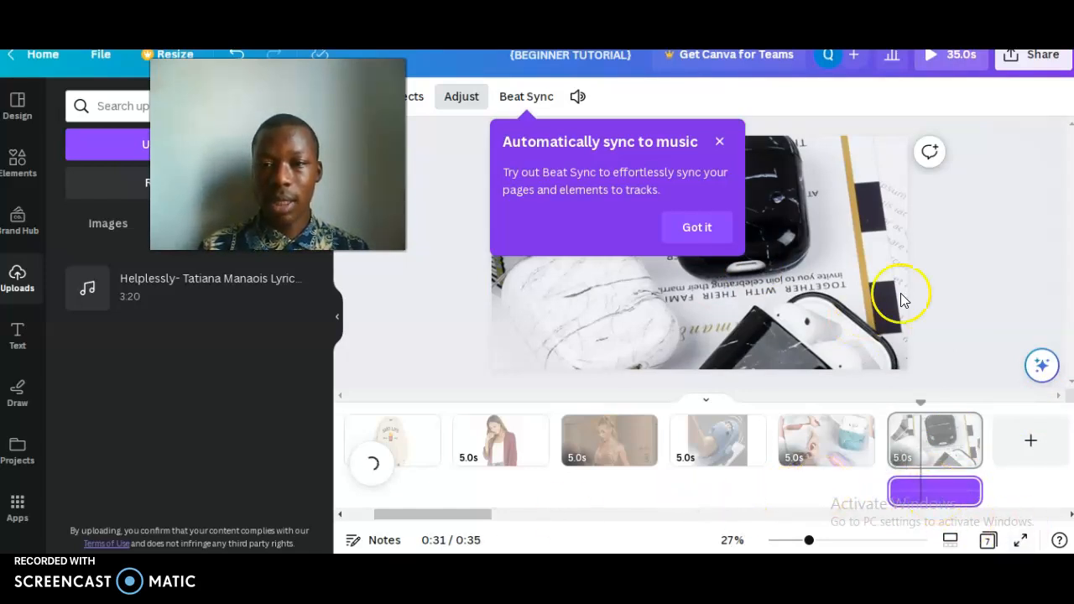
left_click(1009, 288)
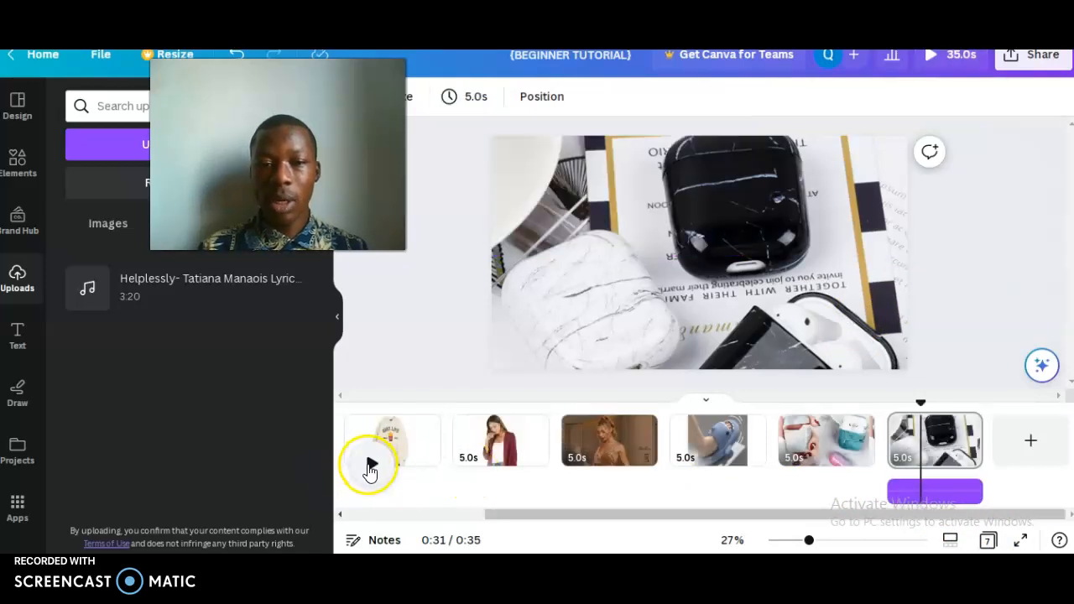
mouse_move(940, 493)
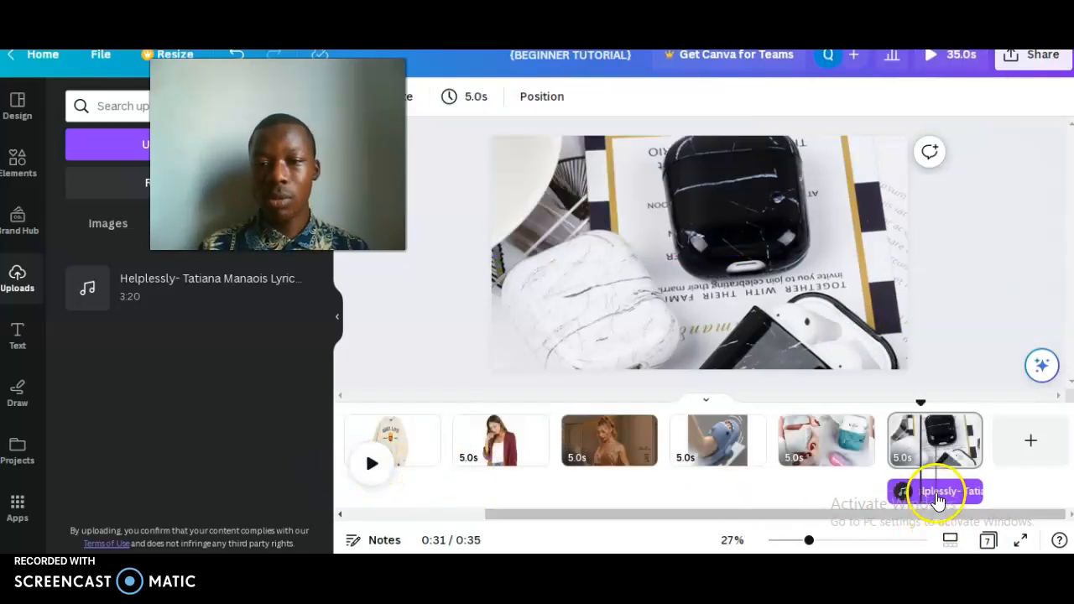
left_click_drag(937, 498, 229, 470)
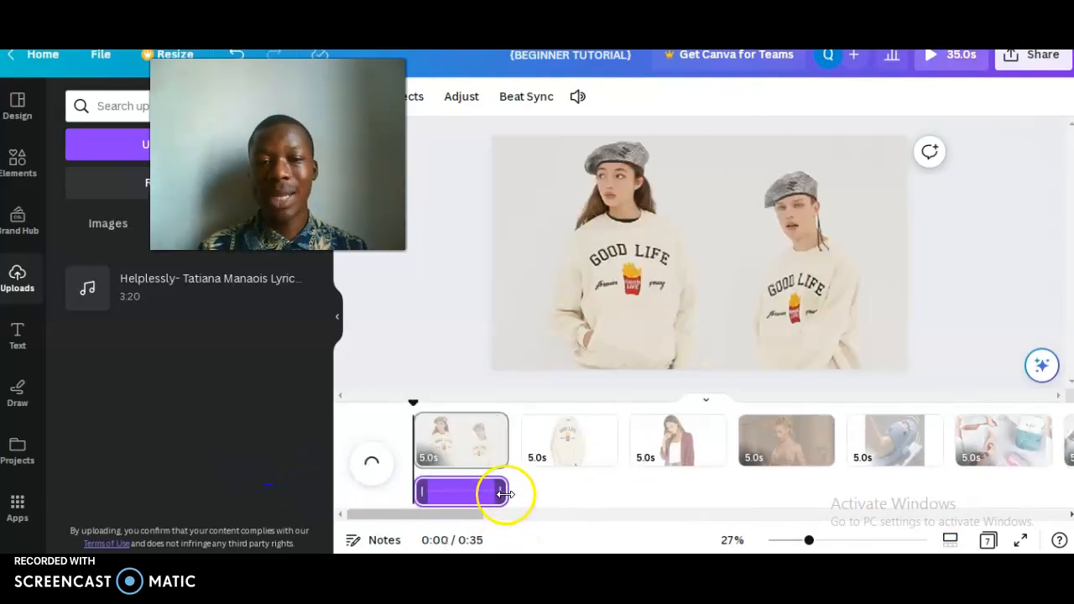
Extend the audio track's end to the end of the seventh page, giving it a length of 35.0 s
left_click_drag(509, 492, 458, 503)
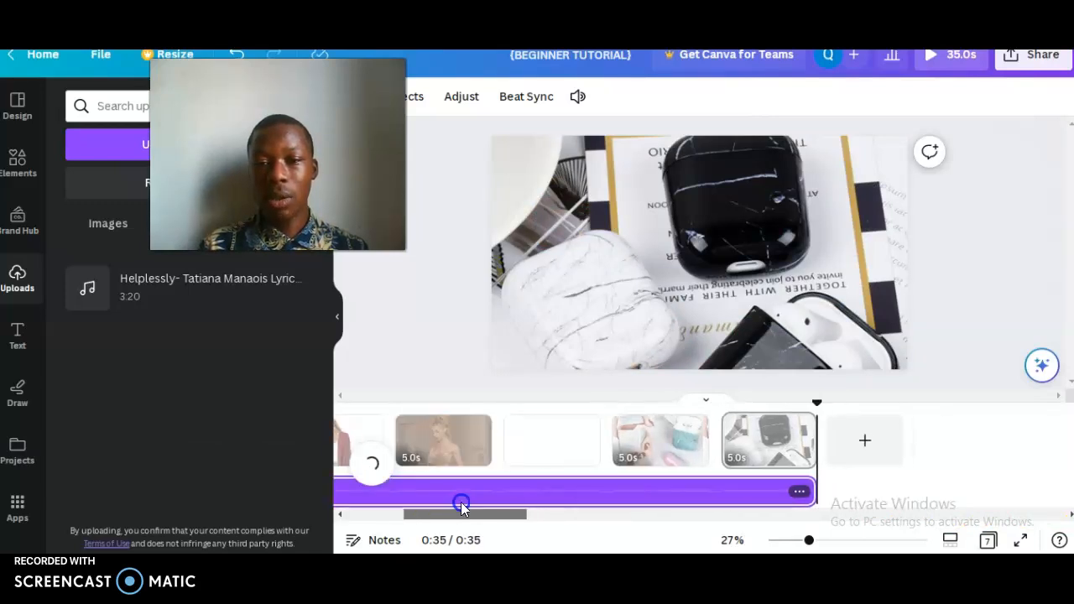
left_click(394, 516)
left_click_drag(471, 513, 414, 512)
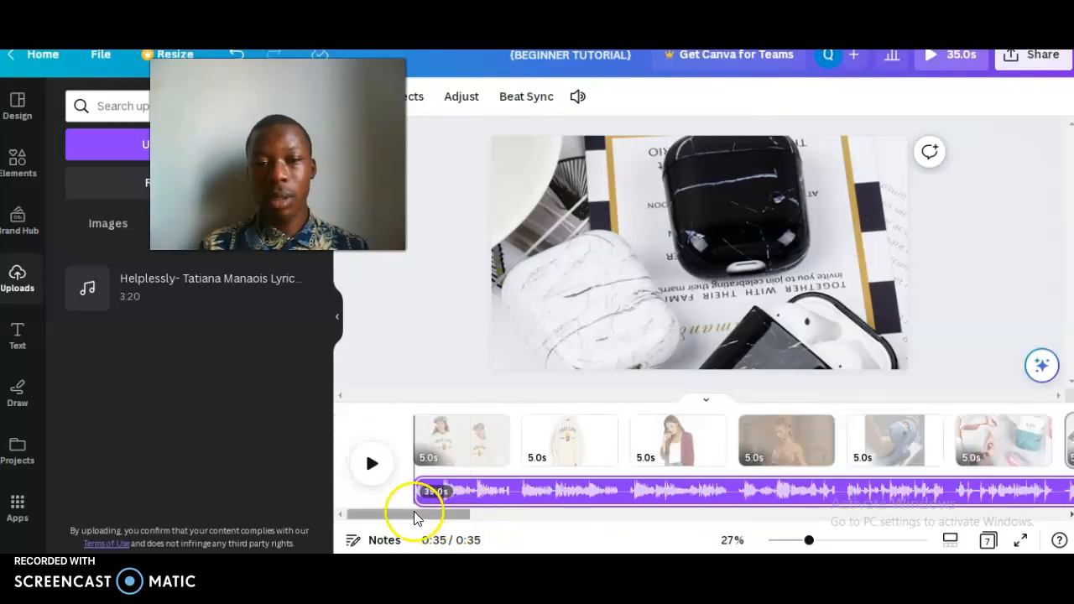
Play the video from the first page to check the photos with the background audio, and pause it at the sixth page
left_click(443, 454)
left_click(373, 466)
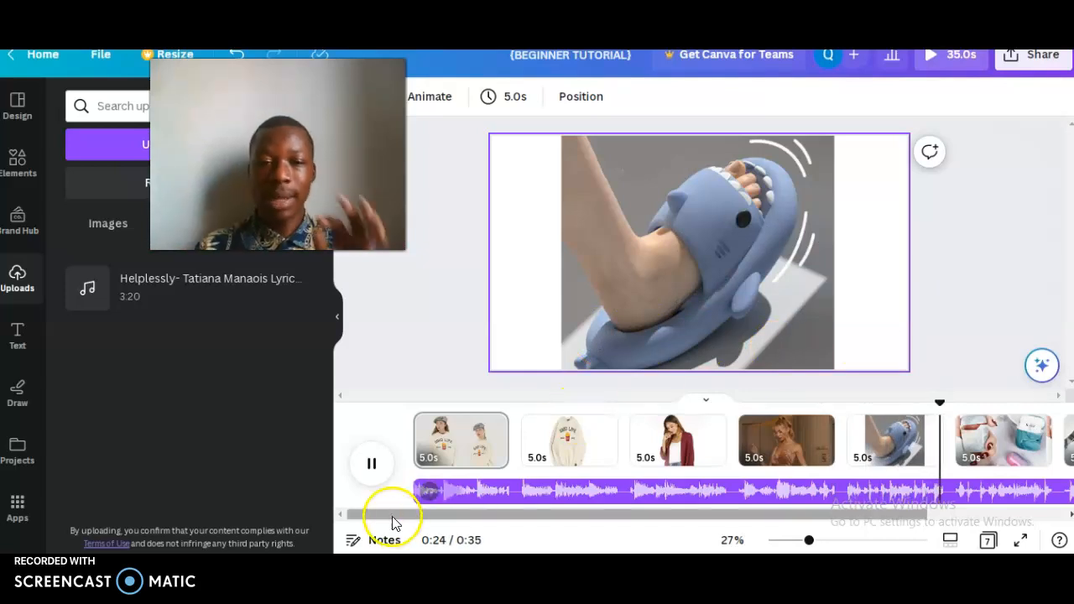
left_click(372, 474)
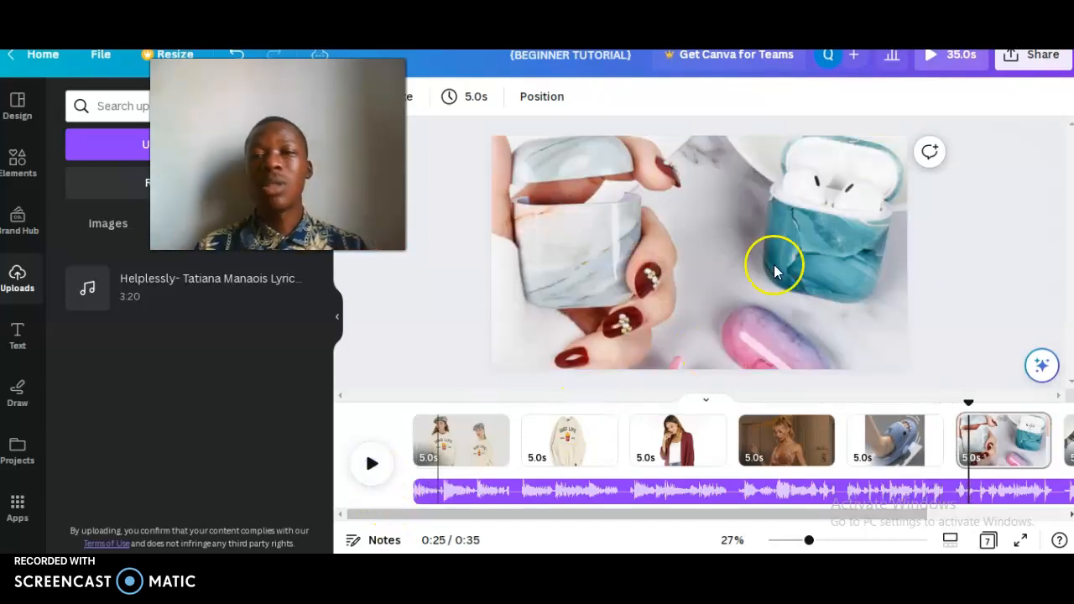
Download all 7 pages as an MP4 video in 1080p (HD) quality and close the download notice
left_click(1034, 57)
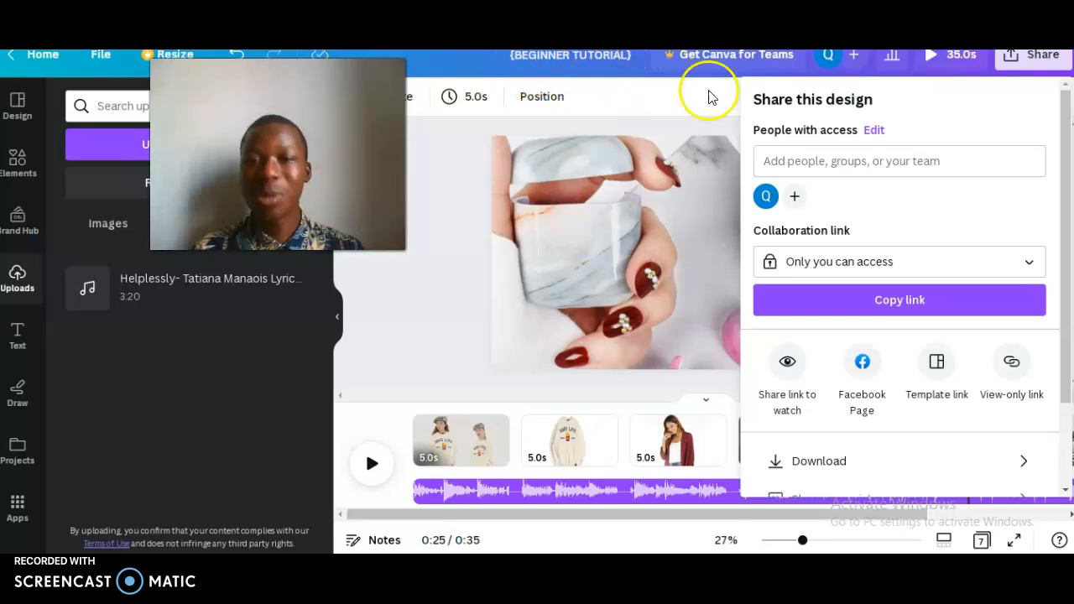
scroll(1063, 160, "down", 2)
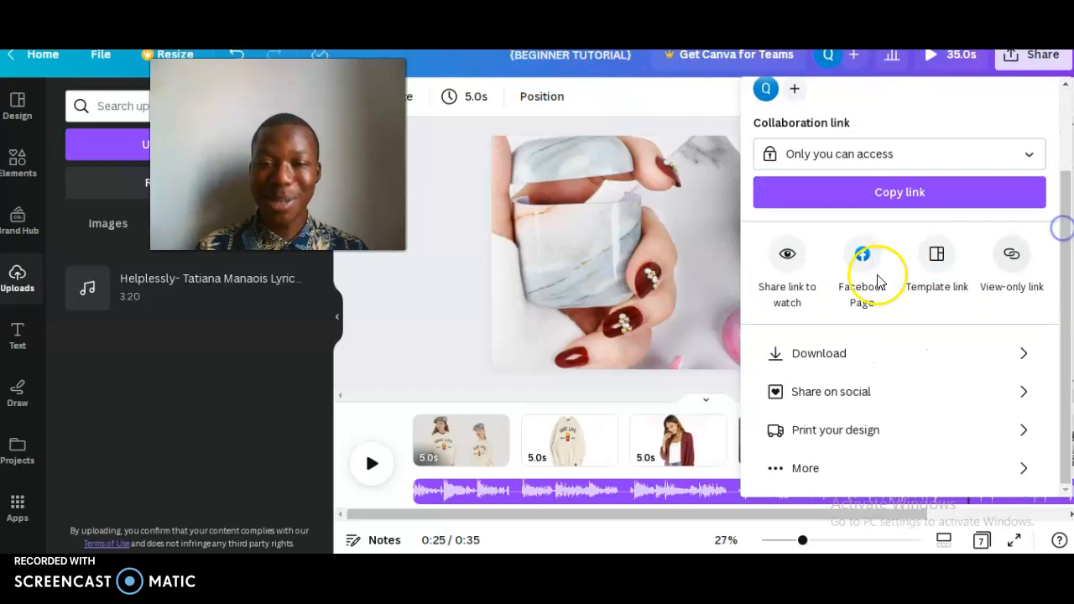
left_click(822, 353)
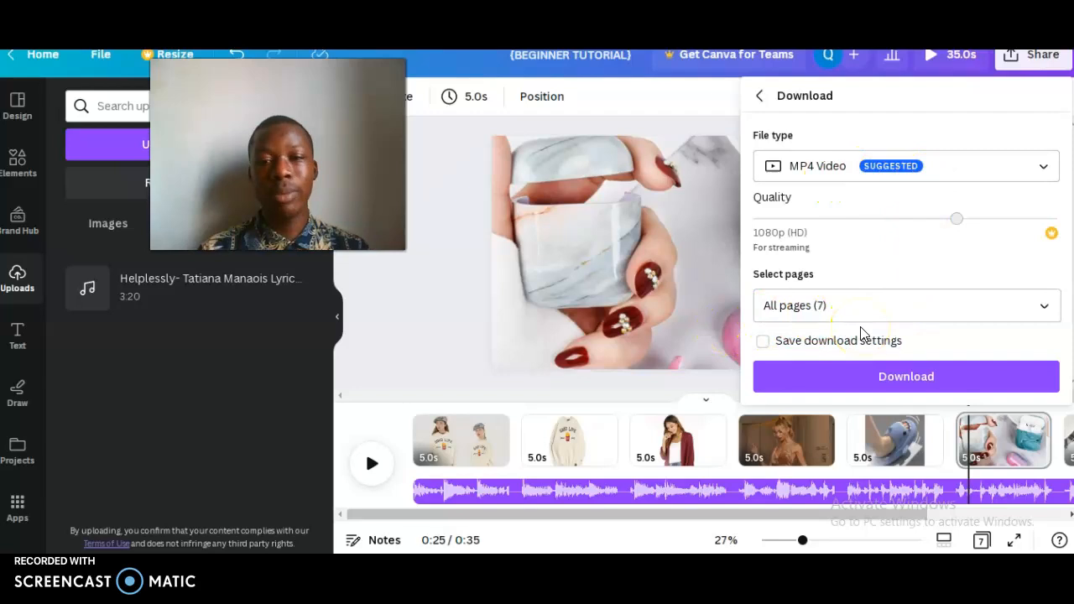
left_click(794, 384)
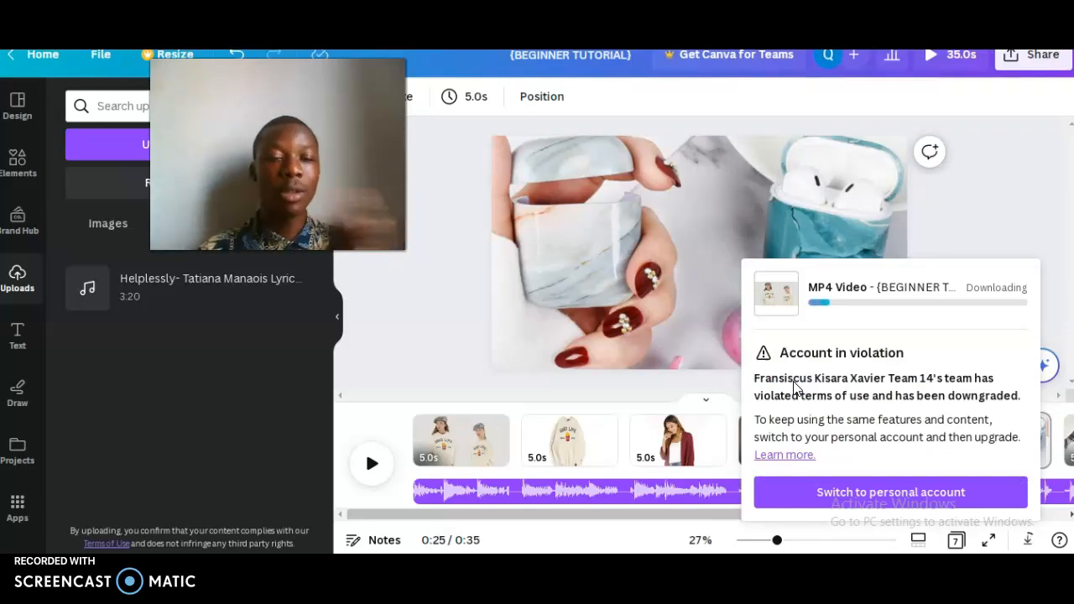
left_click(621, 404)
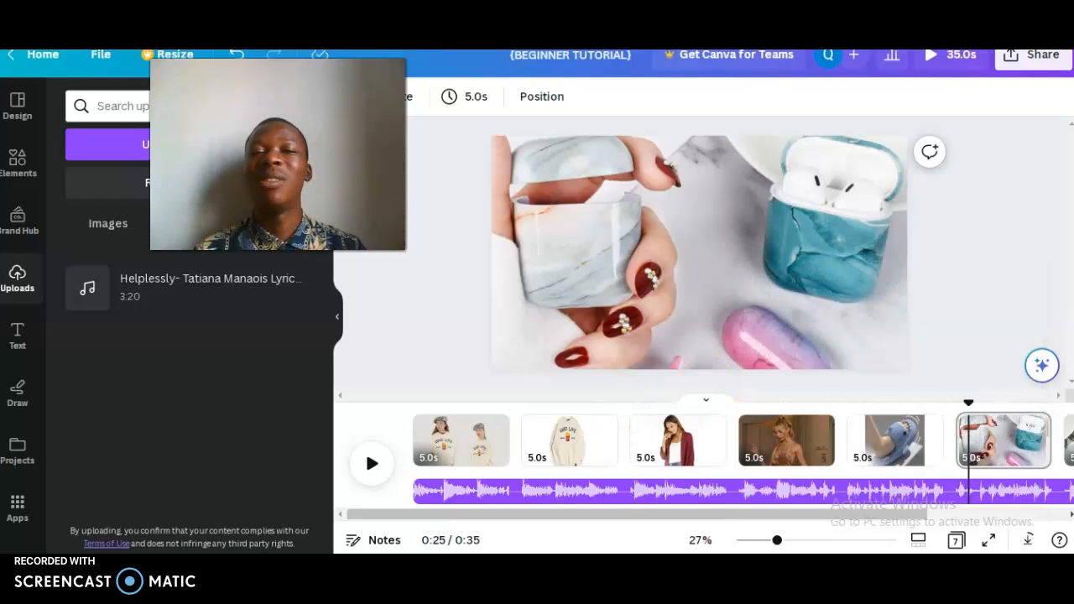